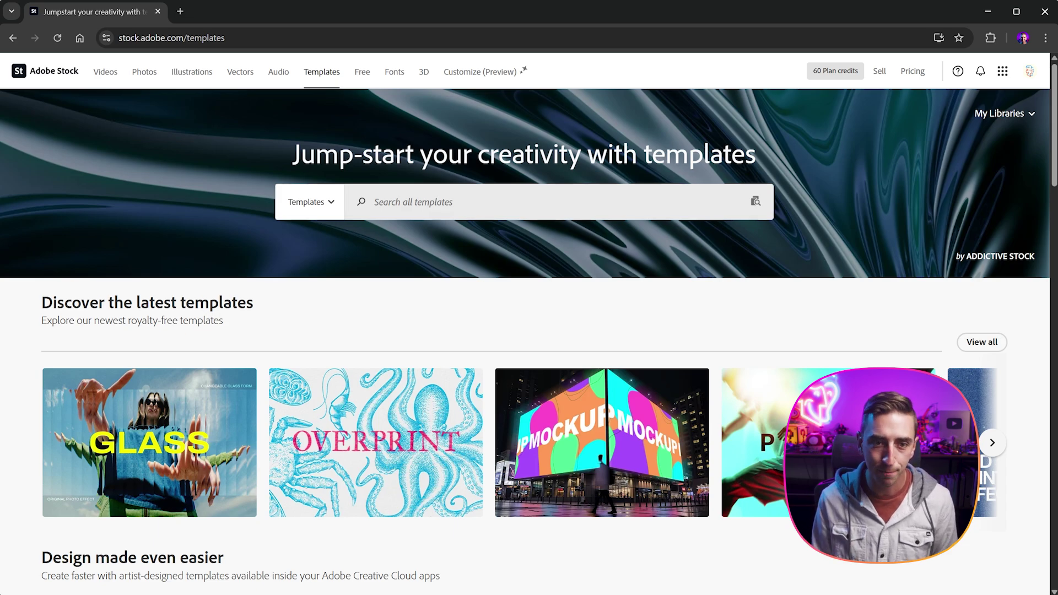
# Search the Adobe Stock templates for "dynamic title" and filter the results to Premiere Pro.
pyautogui.write('amic title')
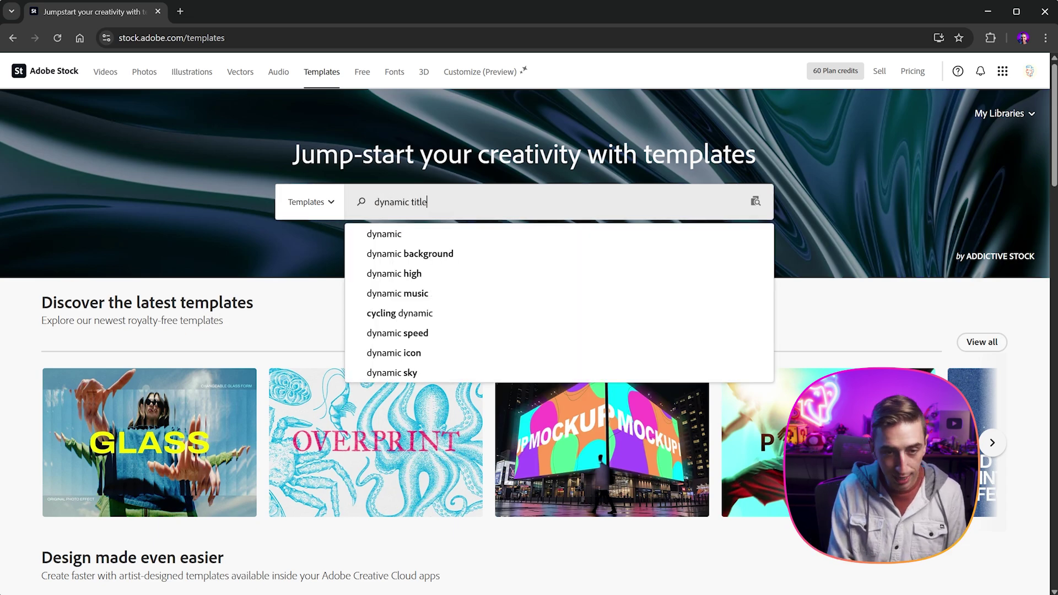
pyautogui.press('Return')
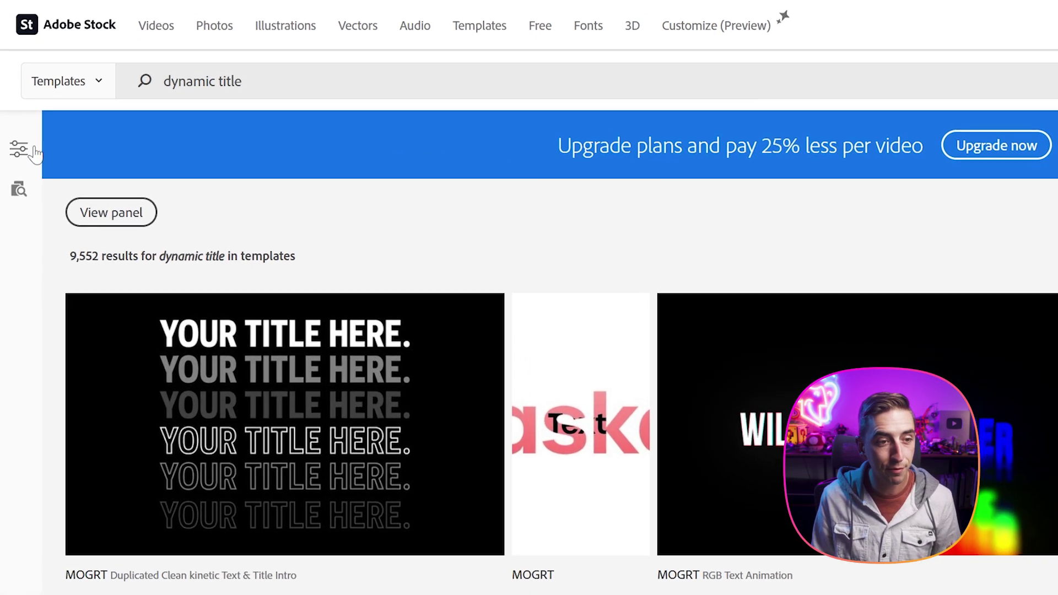
pyautogui.click(14, 151)
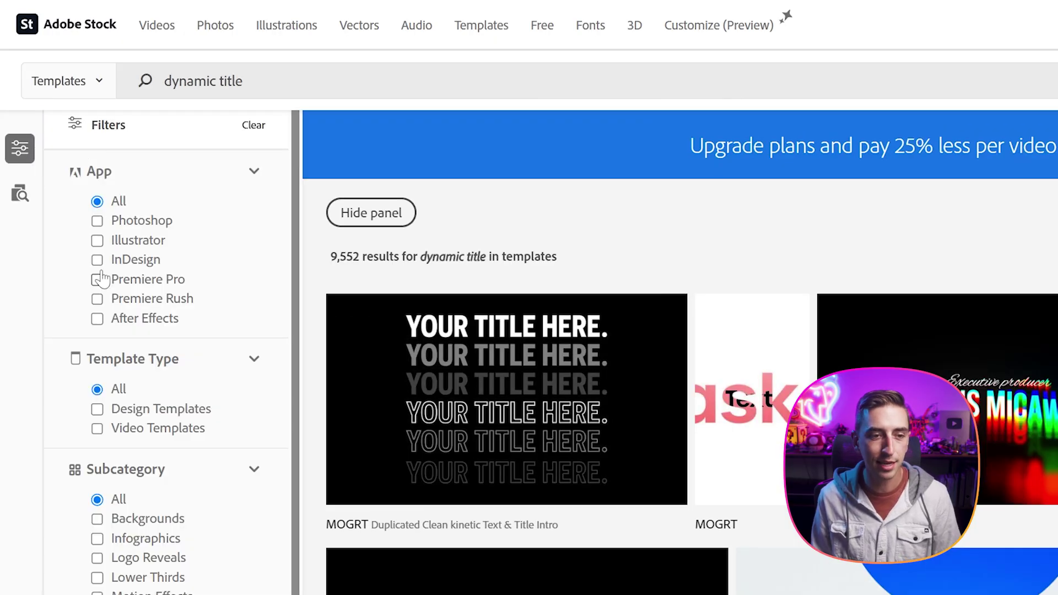
pyautogui.click(97, 280)
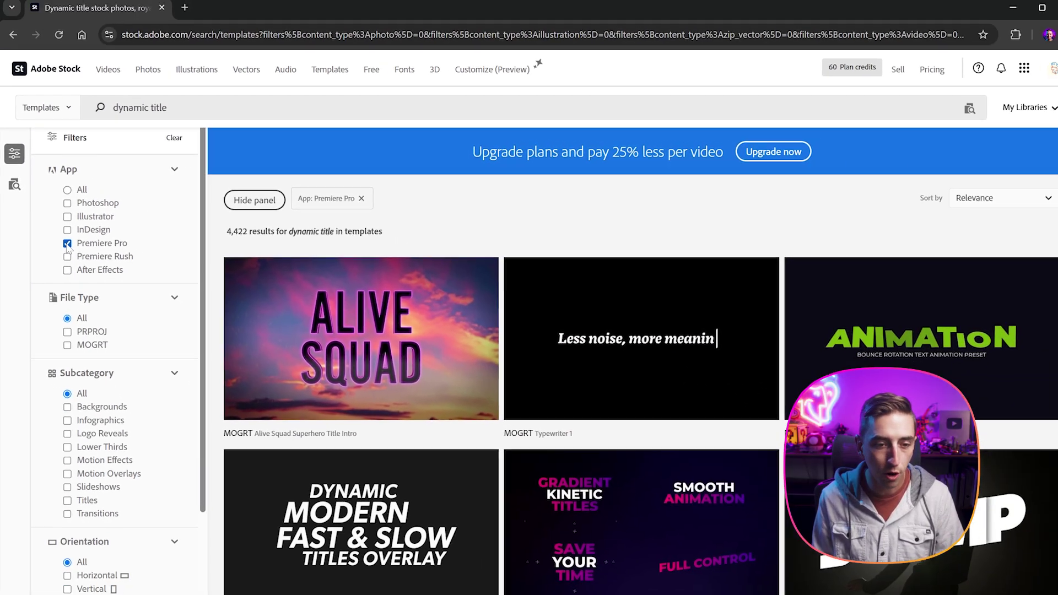
pyautogui.click(19, 149)
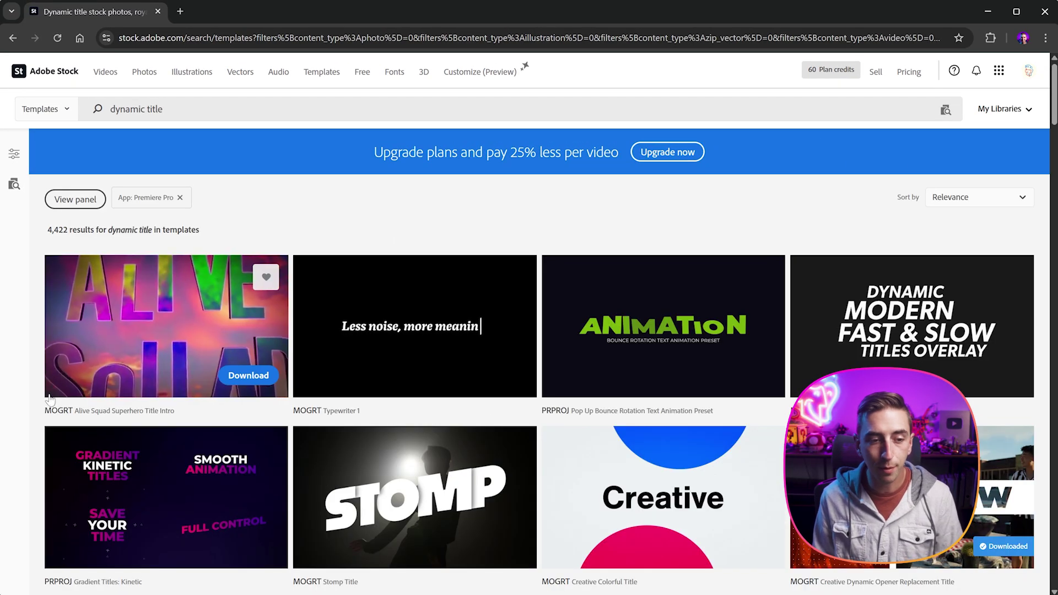
# Browse the template results and select the Creative Dynamic Opener Replacement Title.
pyautogui.scroll(-2, 586, 344)
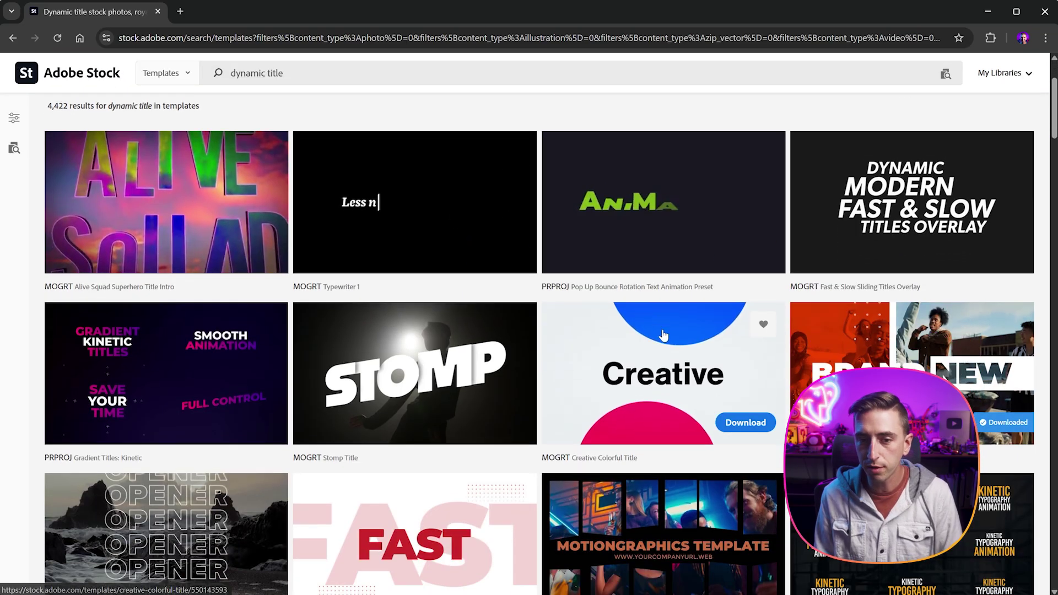
pyautogui.scroll(-2, 386, 331)
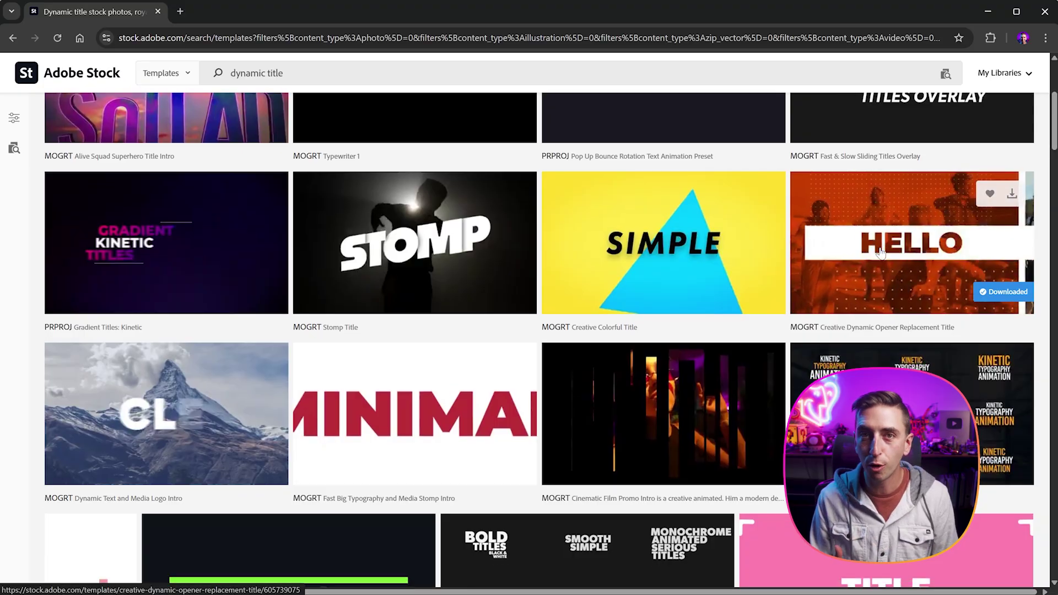
pyautogui.scroll(-3, 888, 260)
pyautogui.click(888, 140)
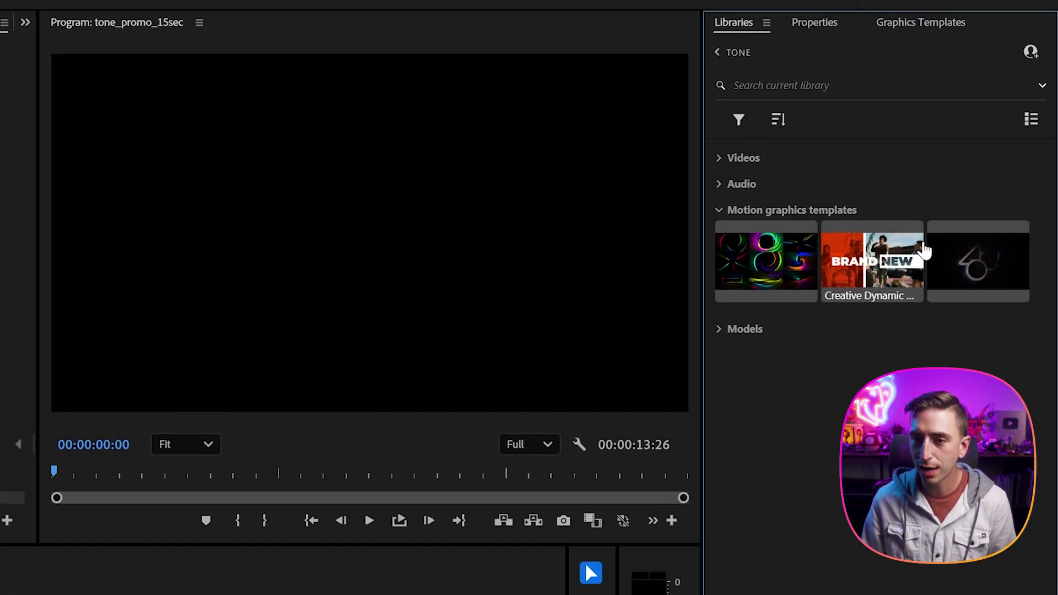
# In Premiere Pro, place the Creative Dynamic Opener Replacement Title template at the start of video track V1 and preview it.
pyautogui.click(909, 23)
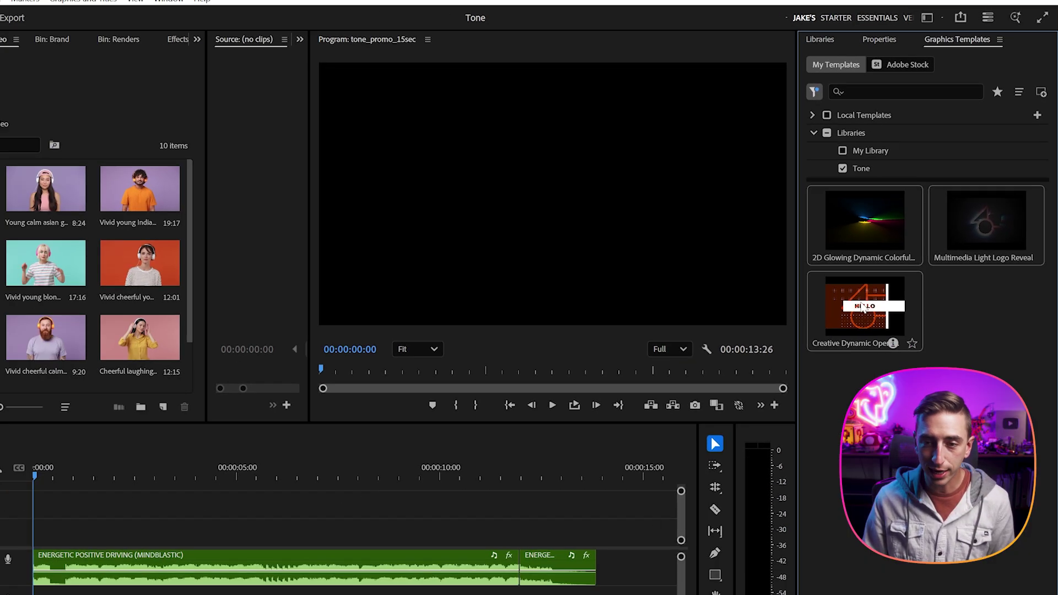
pyautogui.moveTo(863, 307); pyautogui.dragTo(56, 547)
pyautogui.moveTo(115, 504); pyautogui.dragTo(115, 504)
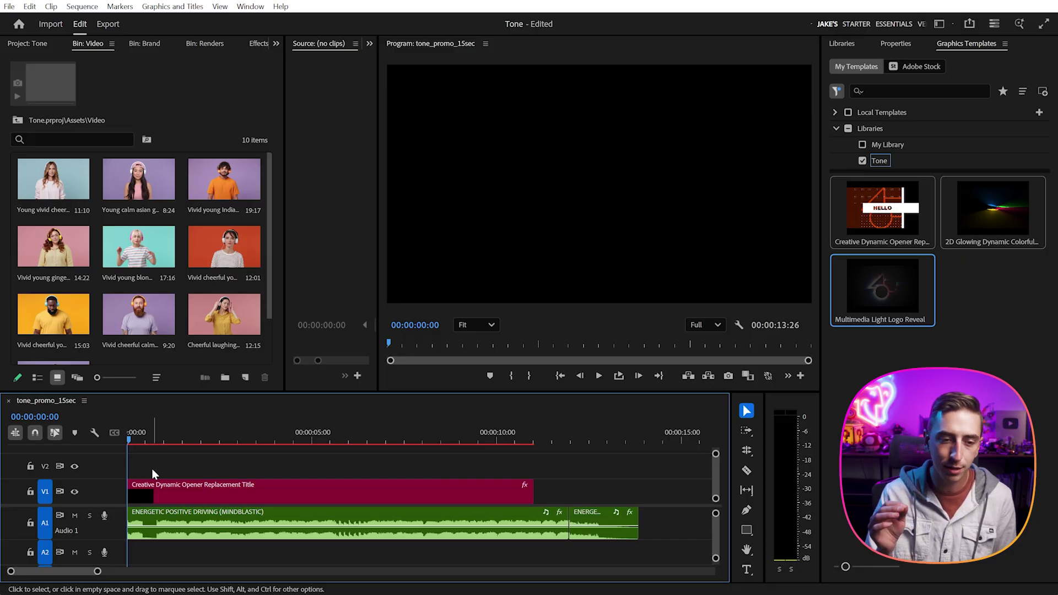
pyautogui.press('space')
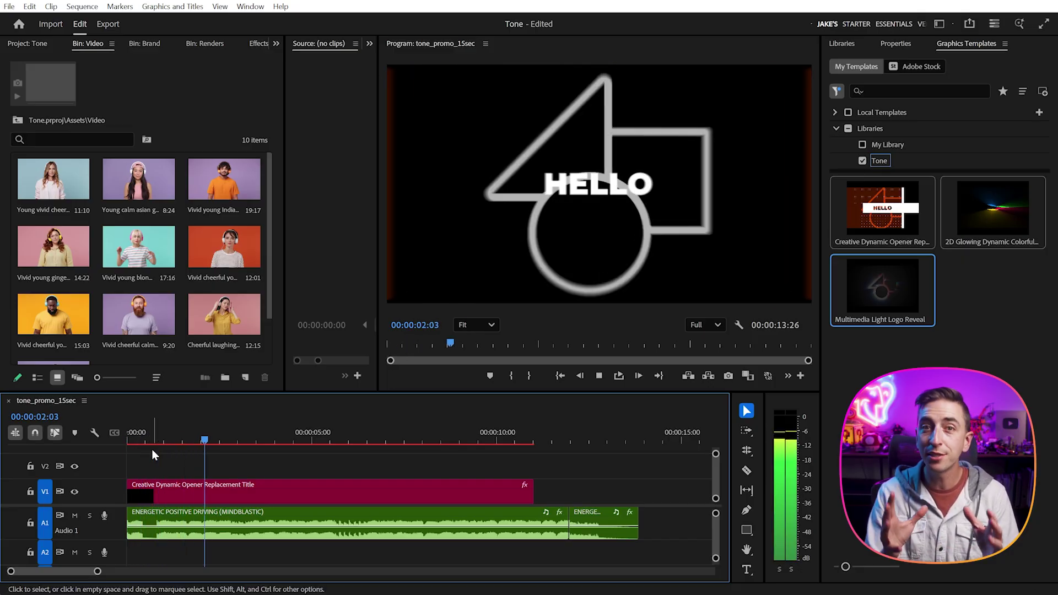
pyautogui.click(142, 439)
# Select the title clip and expand its image, text and element controls in its properties.
pyautogui.click(148, 495)
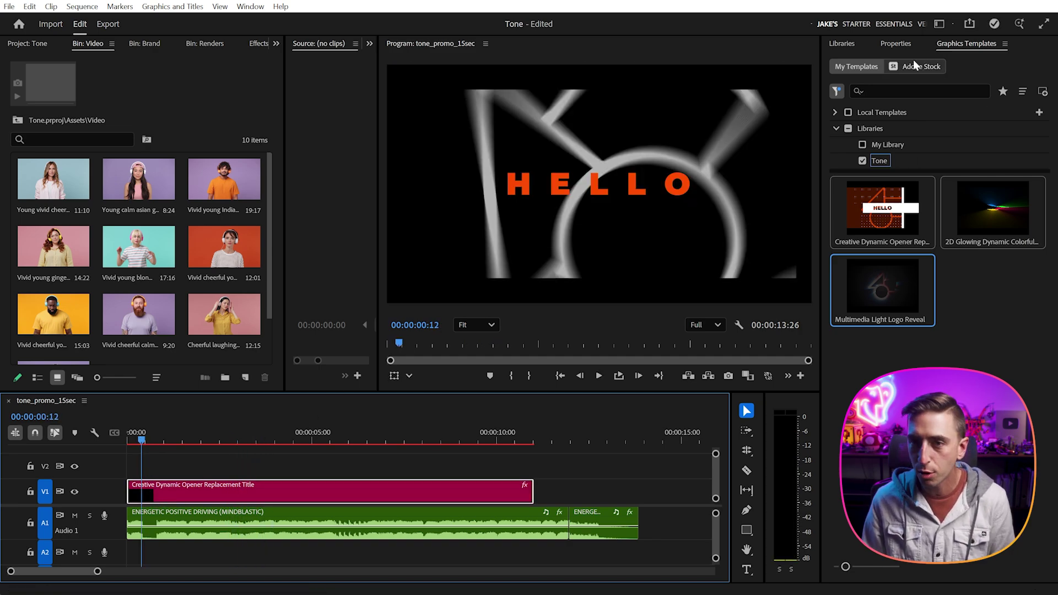
pyautogui.click(894, 43)
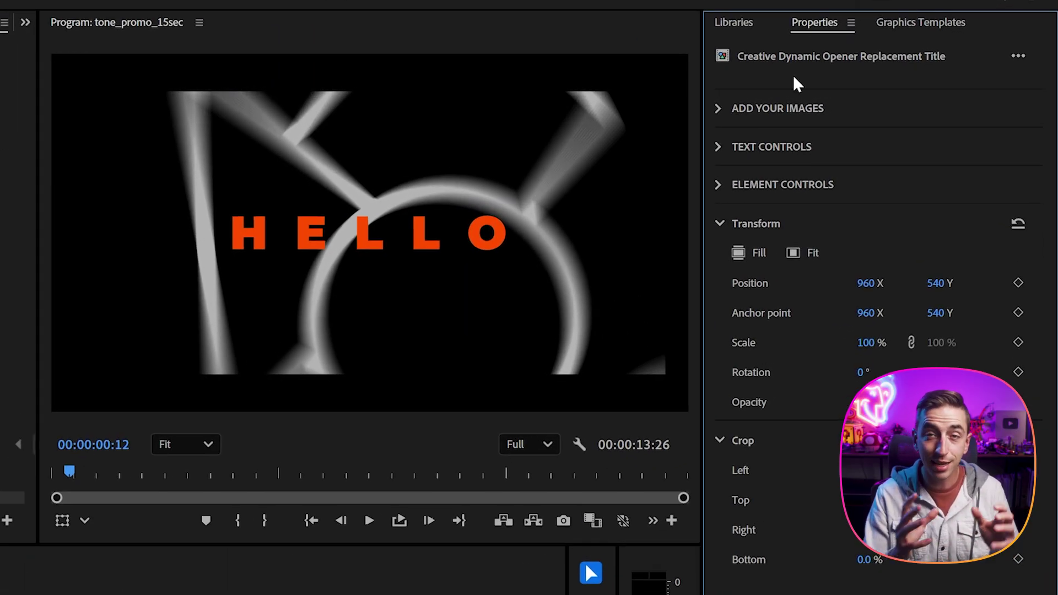
pyautogui.click(718, 108)
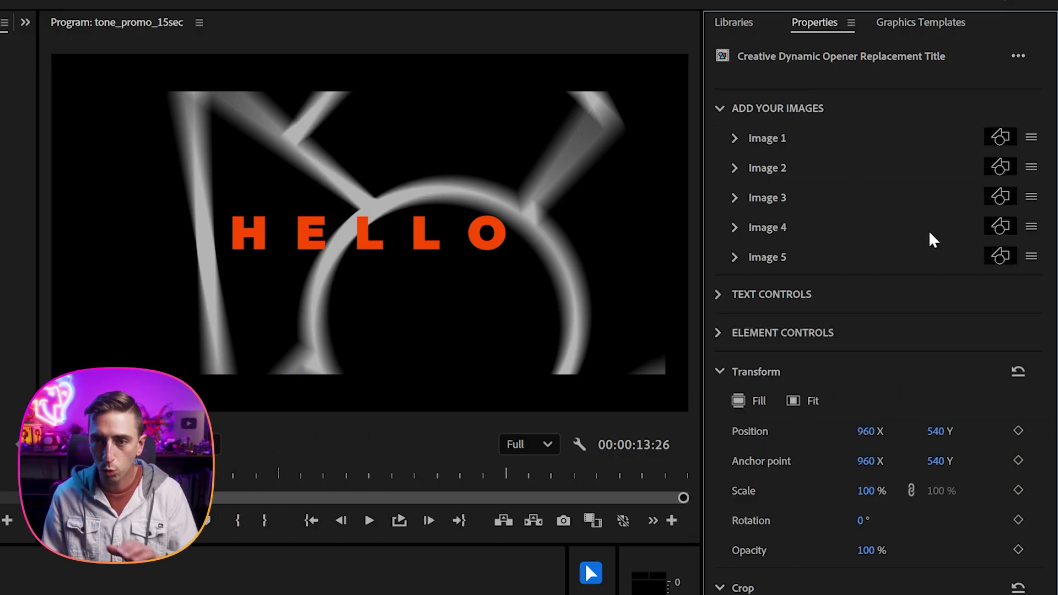
pyautogui.click(718, 295)
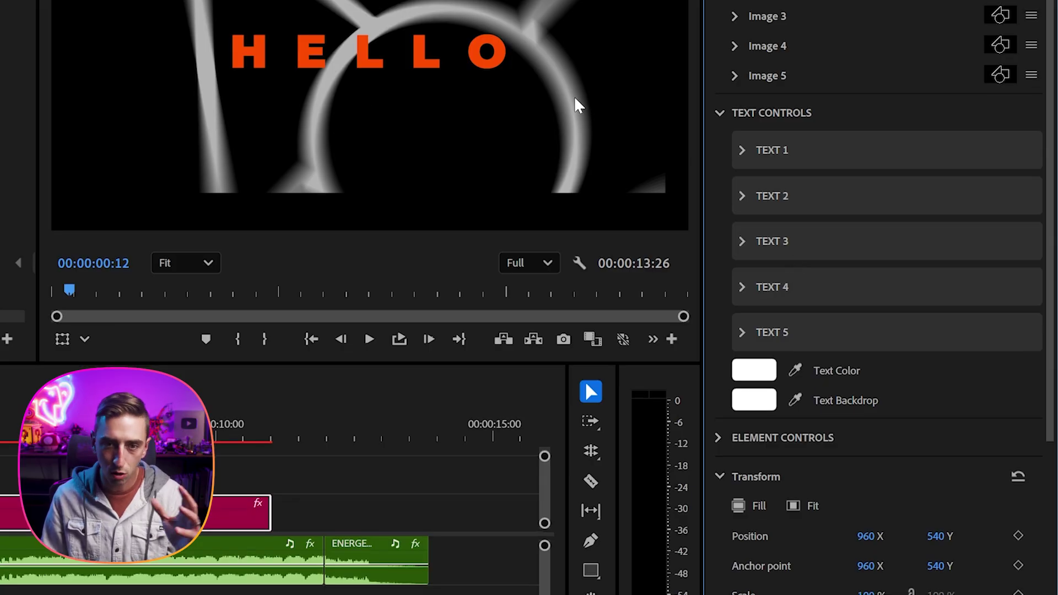
pyautogui.click(719, 437)
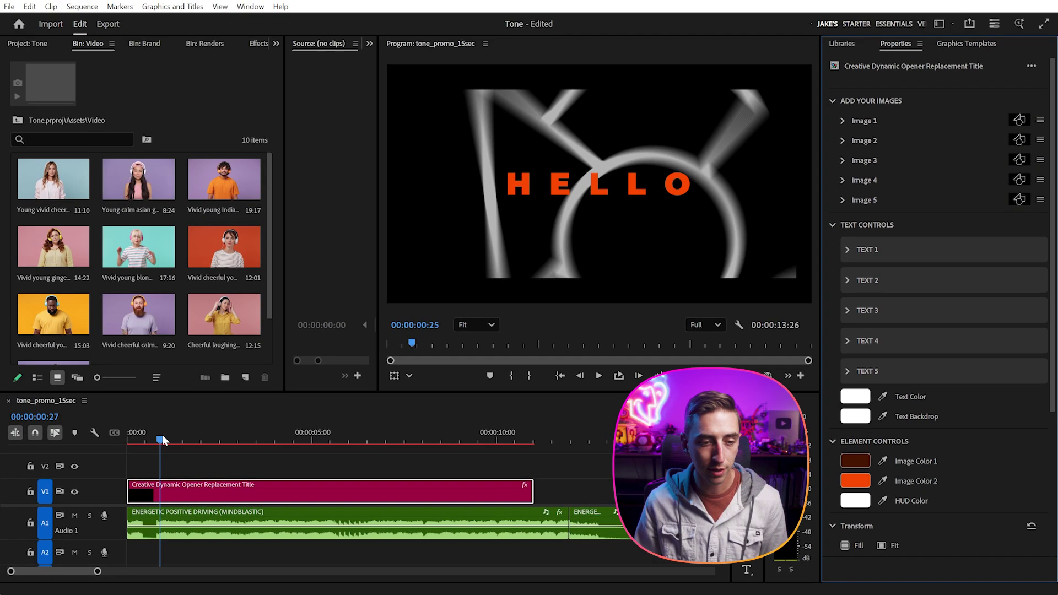
# At 00:00:01:12, recolor the title's Image Color 2 with the brand green from tone-colors.png and Image Color 1 with a dark green.
pyautogui.moveTo(162, 435); pyautogui.dragTo(179, 439)
pyautogui.click(147, 46)
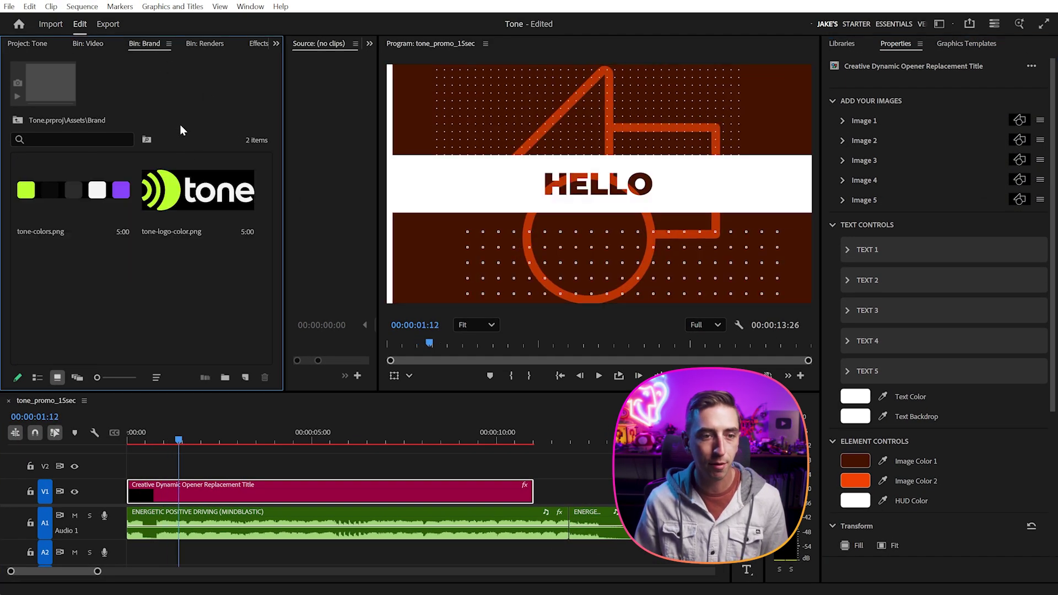
pyautogui.click(188, 193)
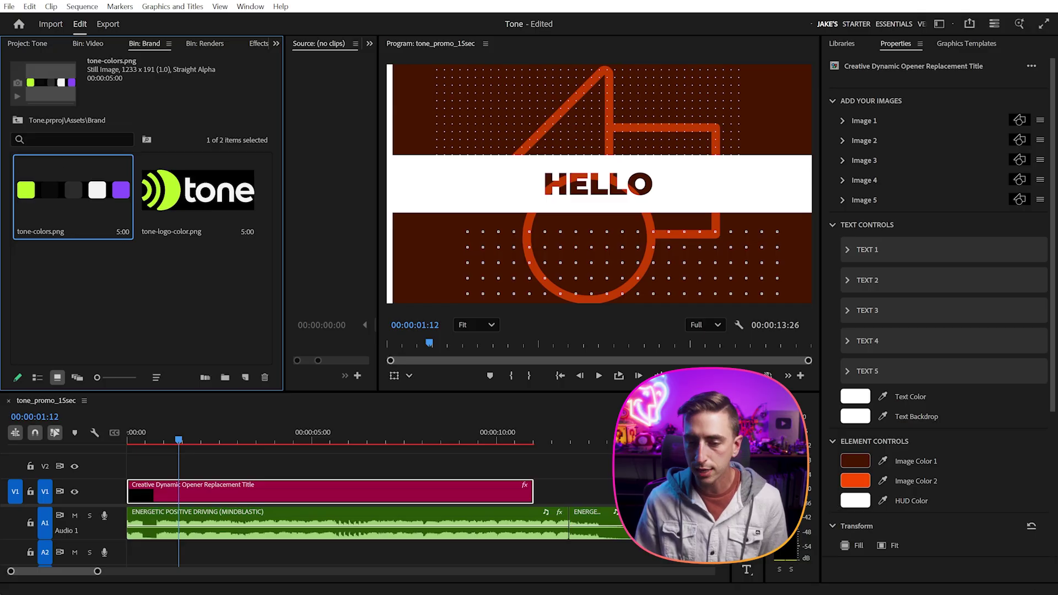
pyautogui.click(882, 482)
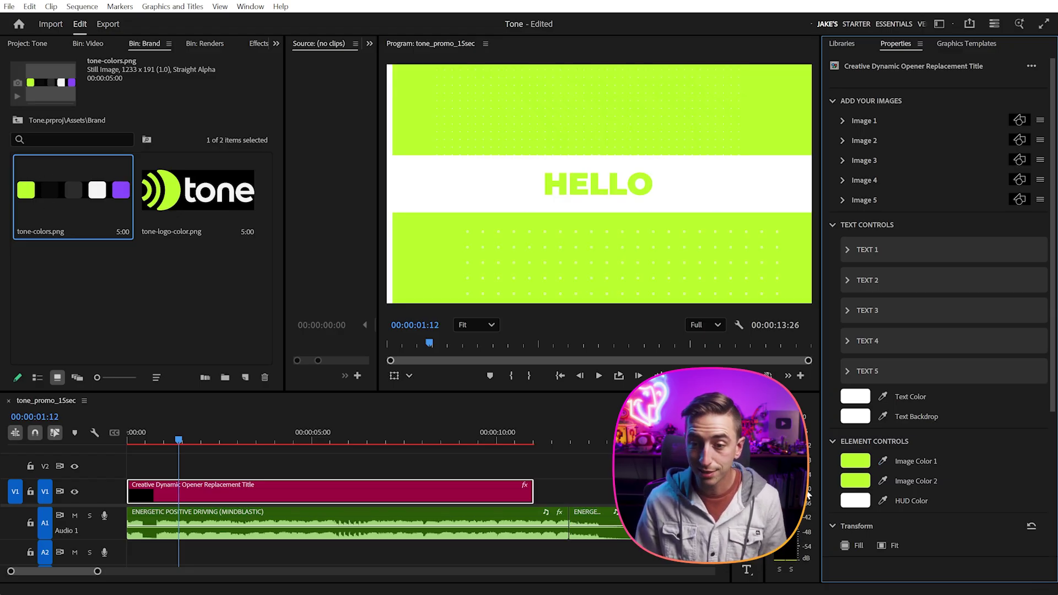
pyautogui.click(859, 468)
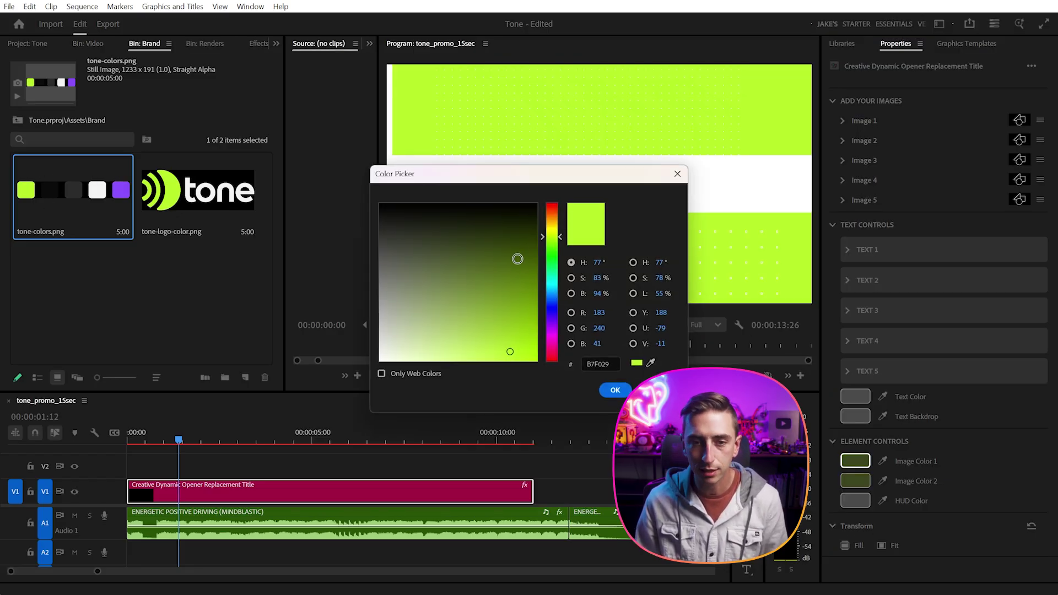
pyautogui.click(616, 389)
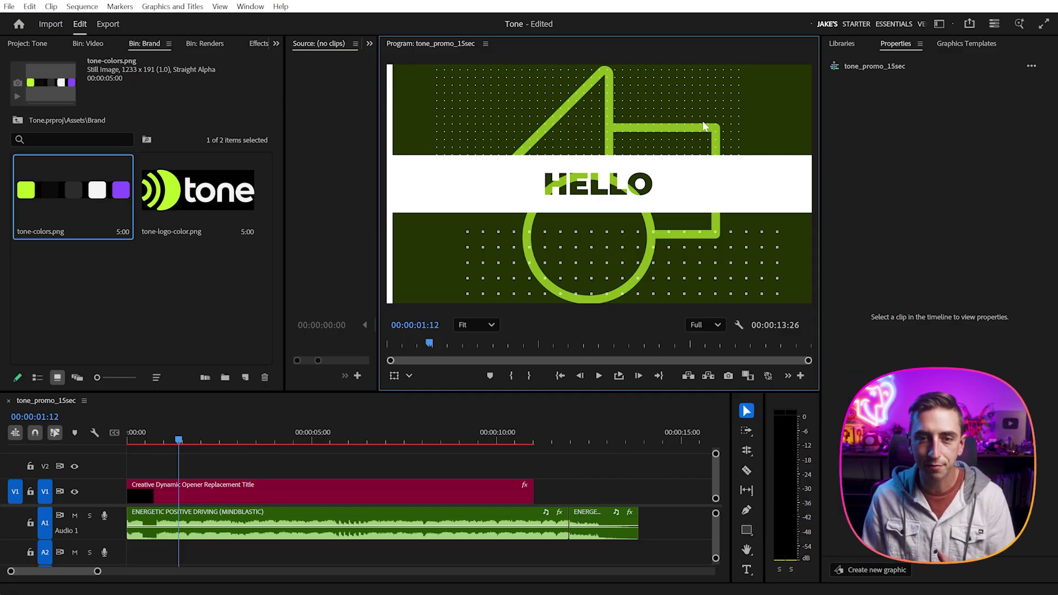
# Fill the title's Image 1 placeholder with the "Vivid young ginger" clip from the Video bin, collapsing the text and element controls.
pyautogui.click(92, 44)
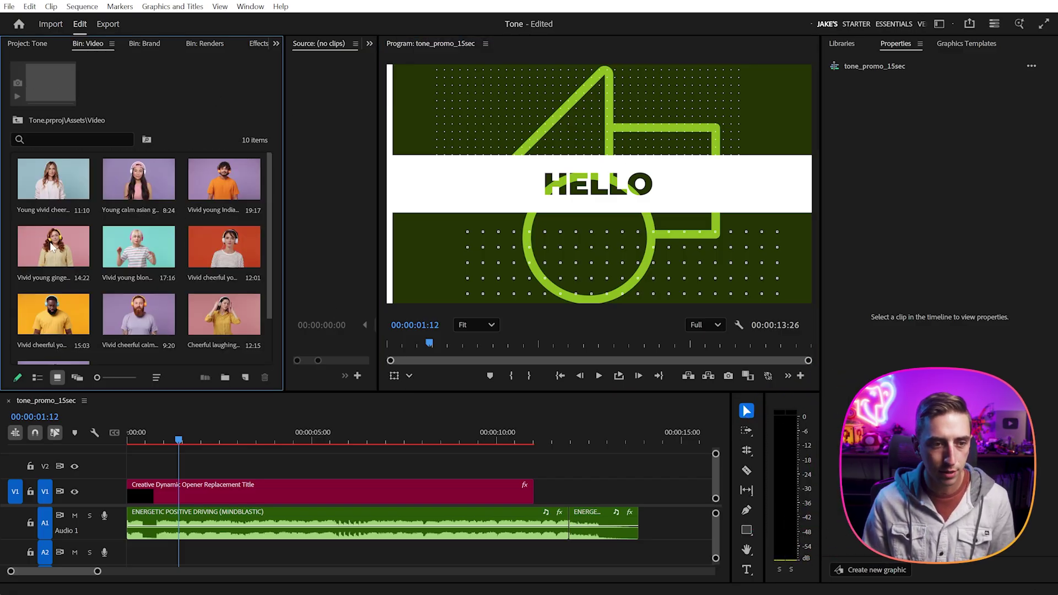
pyautogui.click(184, 485)
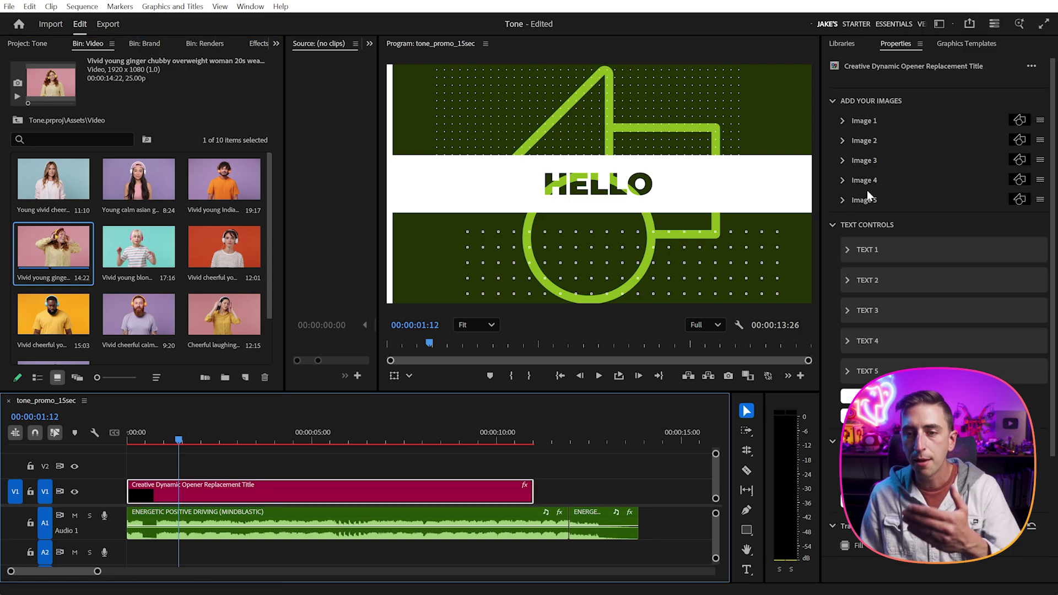
pyautogui.click(833, 226)
pyautogui.click(833, 251)
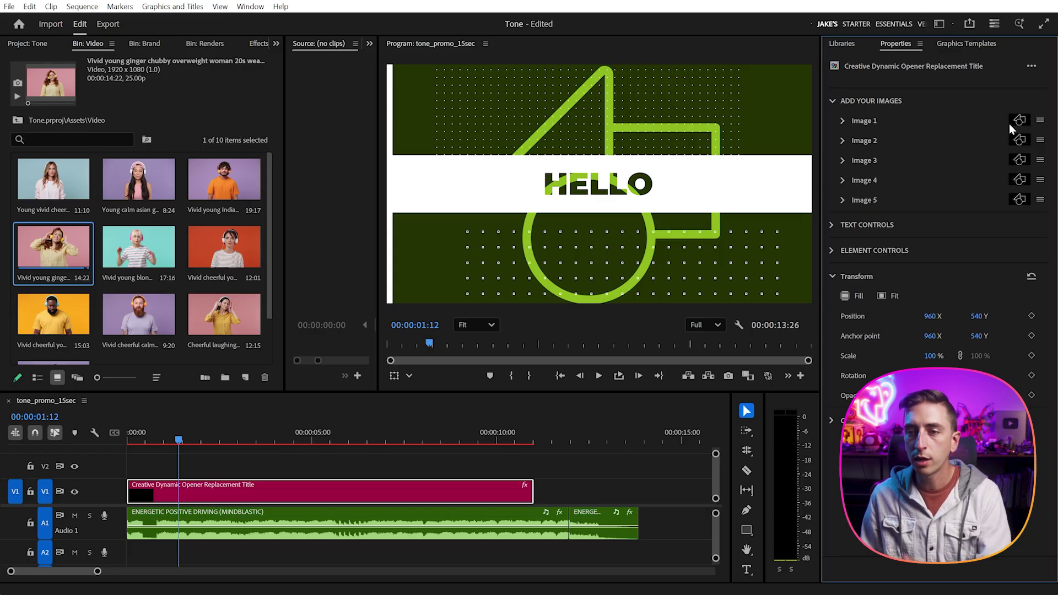
pyautogui.click(843, 121)
pyautogui.moveTo(54, 254); pyautogui.dragTo(899, 174)
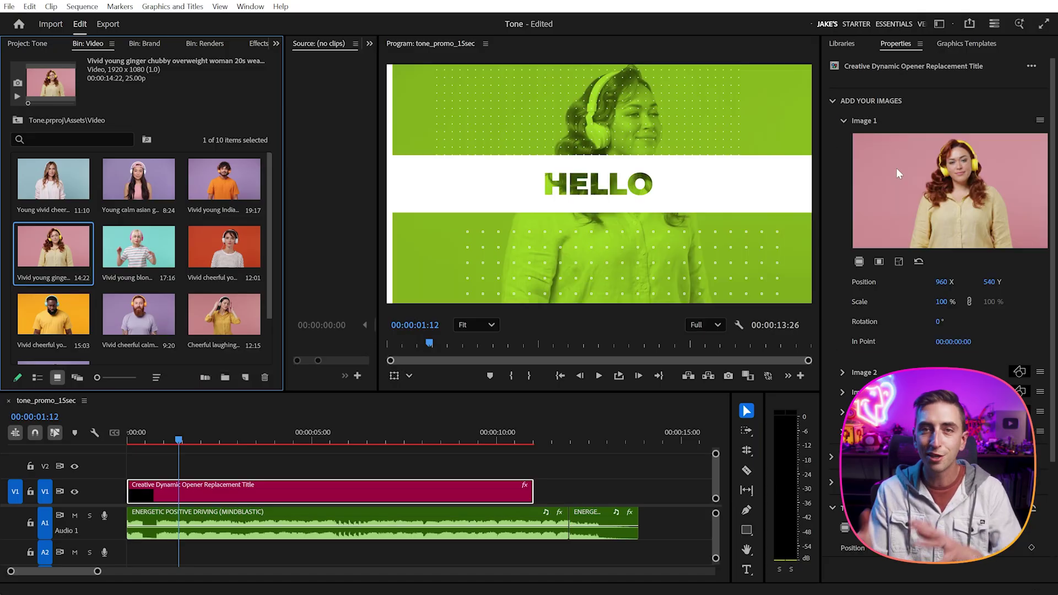
# Play the title from the start of the sequence, then position the playhead at 00:00:01:29.
pyautogui.click(209, 473)
pyautogui.press('Home')
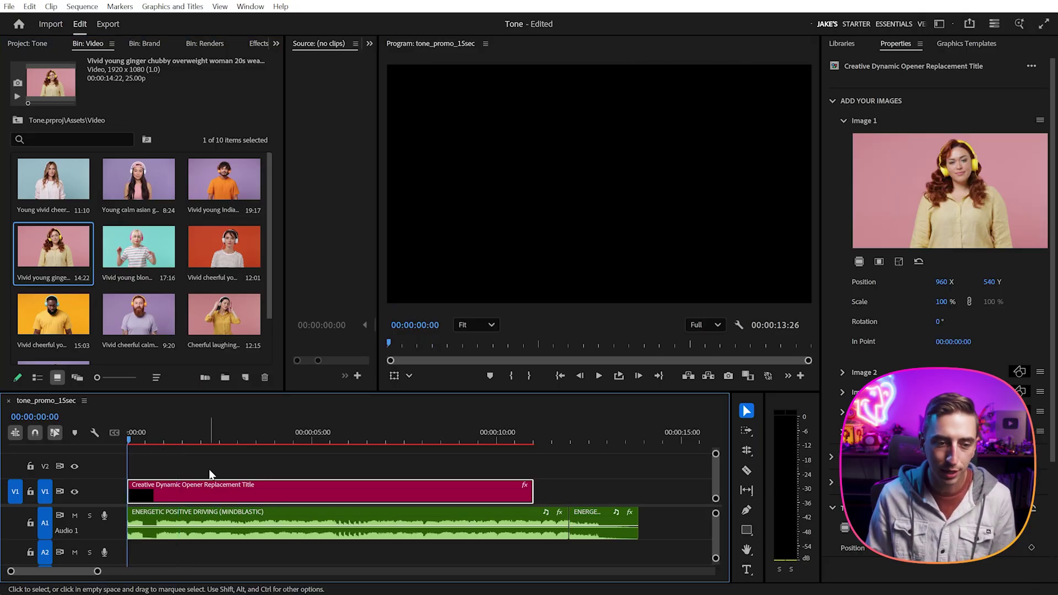
pyautogui.press('space')
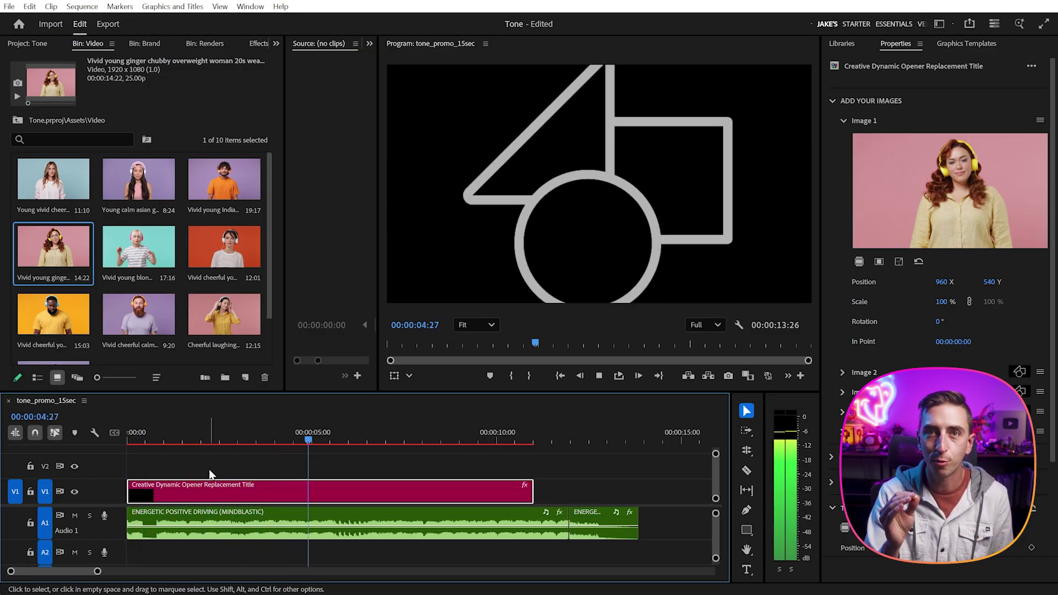
pyautogui.moveTo(141, 433); pyautogui.dragTo(200, 432)
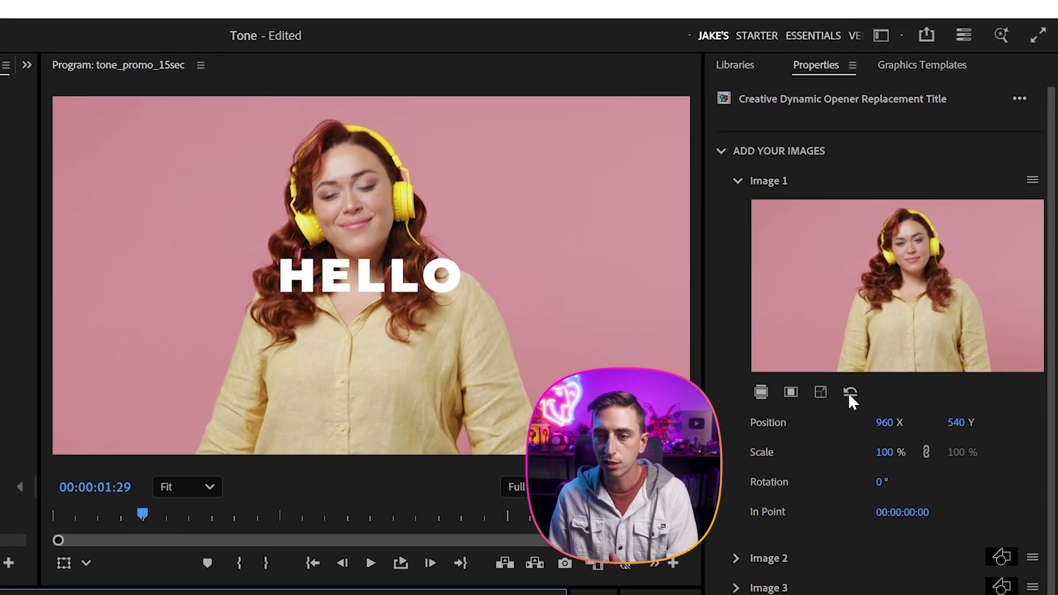
# Try a different position and scale for the Image 1 clip, then reset its transform.
pyautogui.moveTo(884, 429); pyautogui.dragTo(740, 435)
pyautogui.moveTo(884, 452); pyautogui.dragTo(905, 449)
pyautogui.click(851, 391)
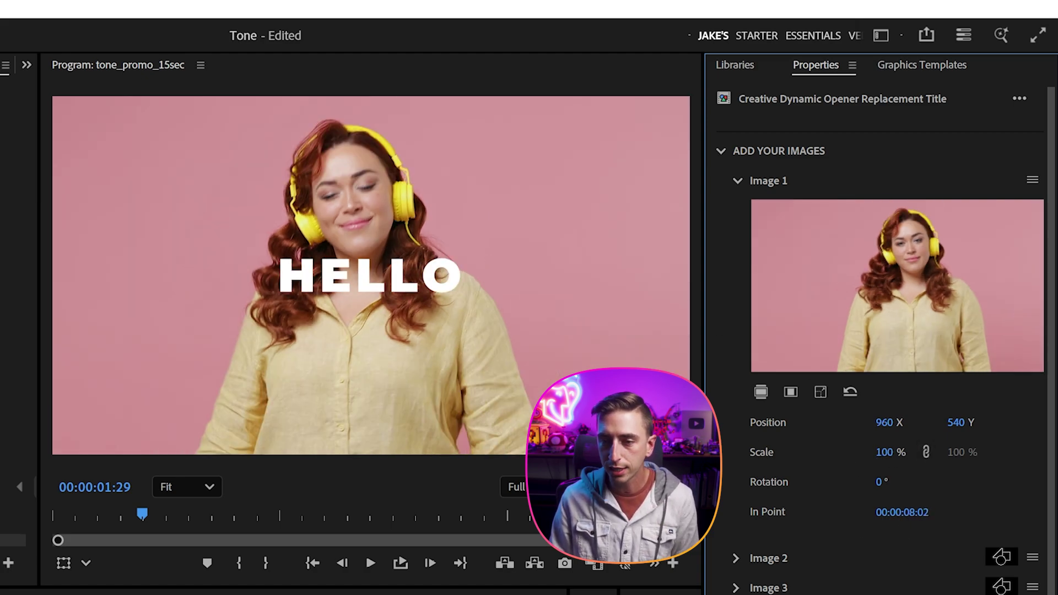
# Set the Image 1 clip's in point to 00:00:07:20 and play the title from the start.
pyautogui.moveTo(903, 512); pyautogui.dragTo(918, 512)
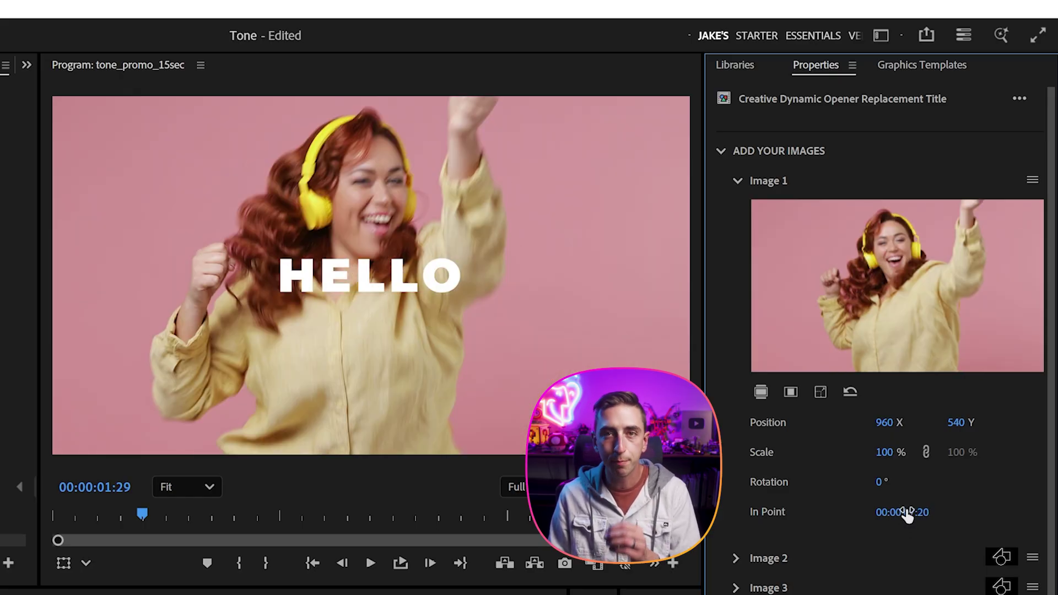
pyautogui.press('Home')
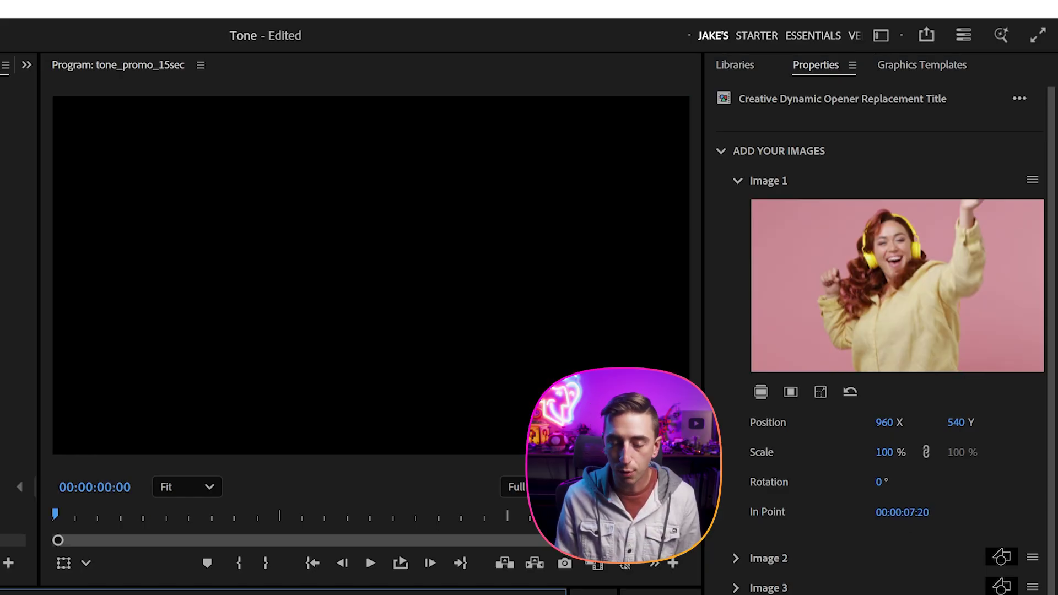
pyautogui.press('space')
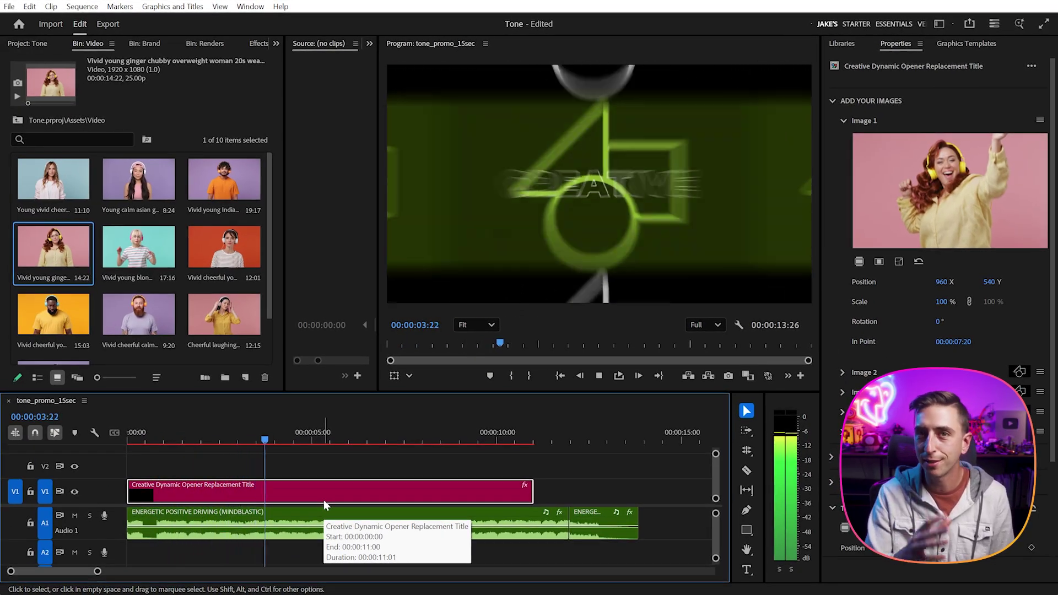
pyautogui.press('space')
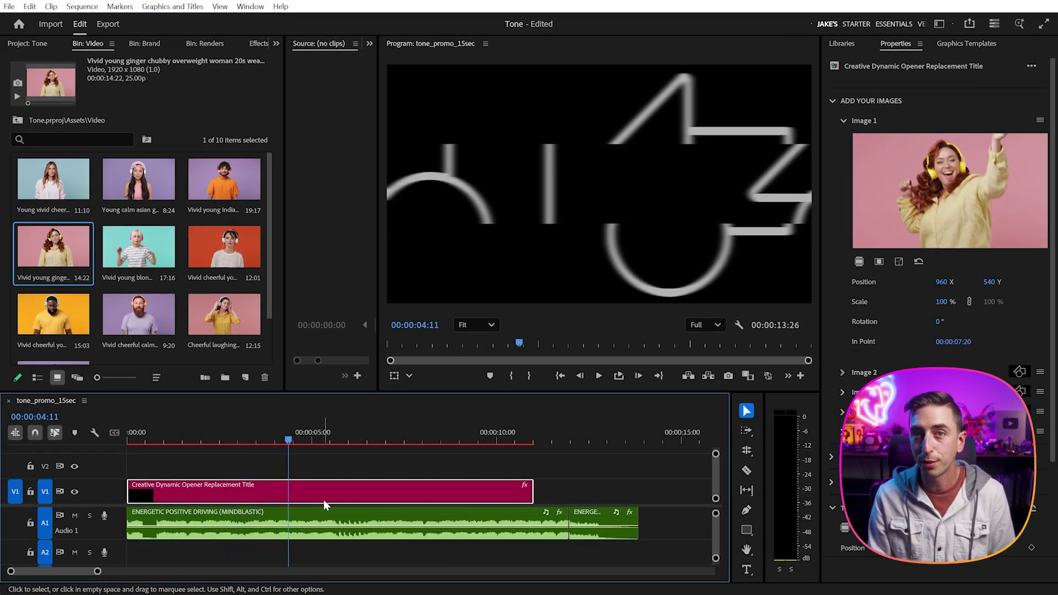
# Open the Image 1 media in its own timeline to inspect it, then close that timeline.
pyautogui.click(933, 209)
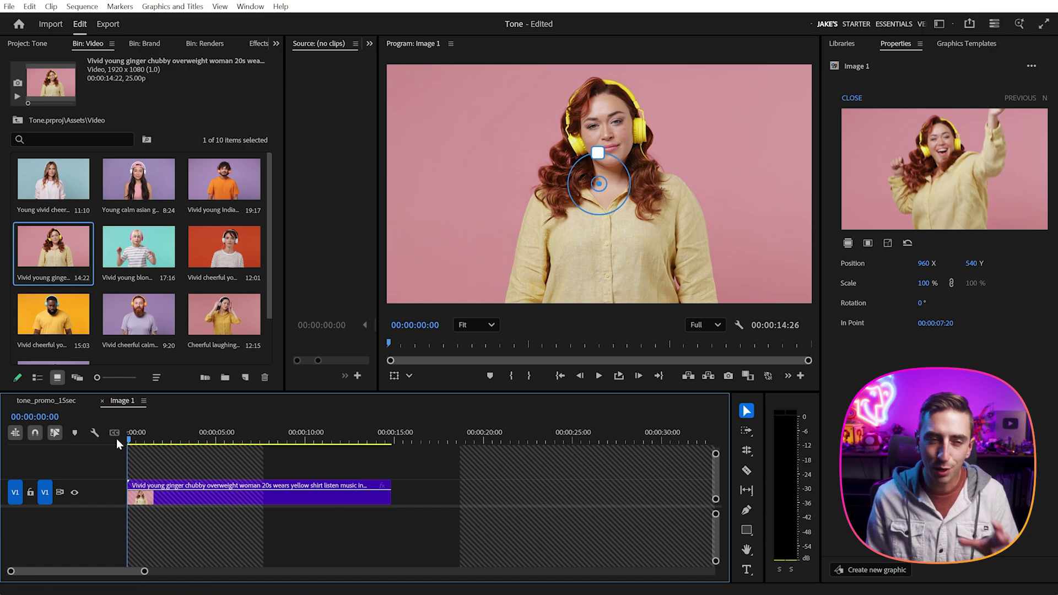
pyautogui.click(102, 400)
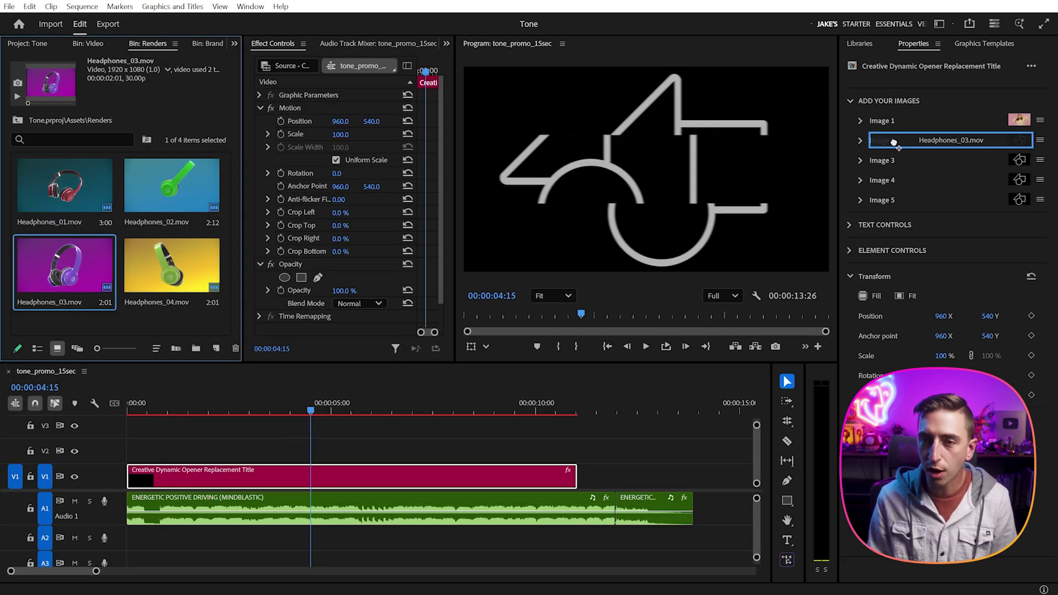
# Fill Image 2 with Headphones_03.mov, Image 3 with Headphones_04.mov, Image 4 with the orange-shirt man clip, and Image 5 with the yellow-background man clip.
pyautogui.moveTo(894, 142); pyautogui.dragTo(894, 142)
pyautogui.moveTo(210, 253); pyautogui.dragTo(900, 160)
pyautogui.click(88, 44)
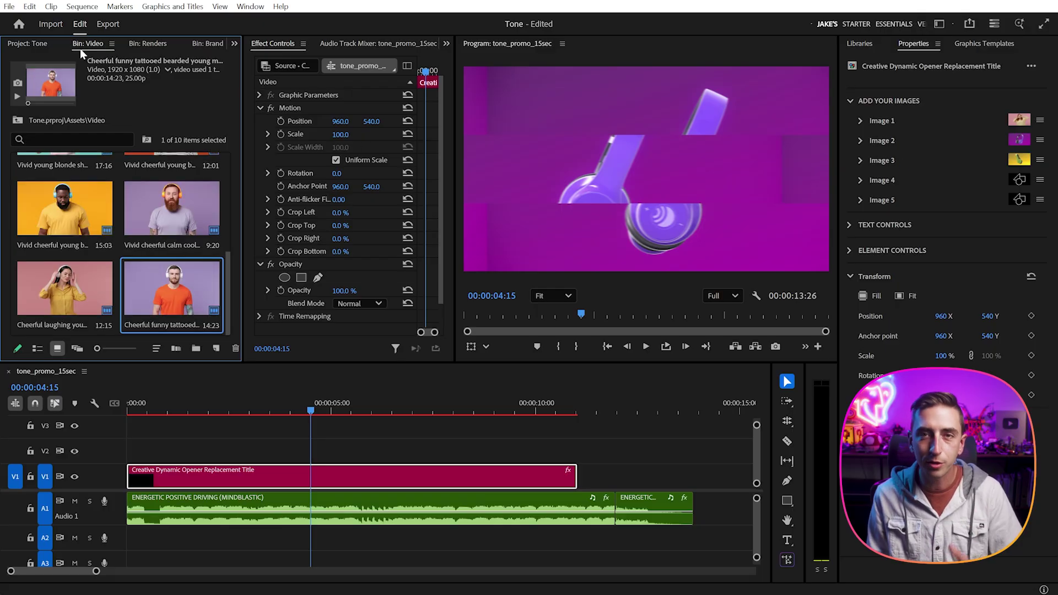
pyautogui.moveTo(154, 287); pyautogui.dragTo(869, 178)
pyautogui.moveTo(64, 210); pyautogui.dragTo(911, 199)
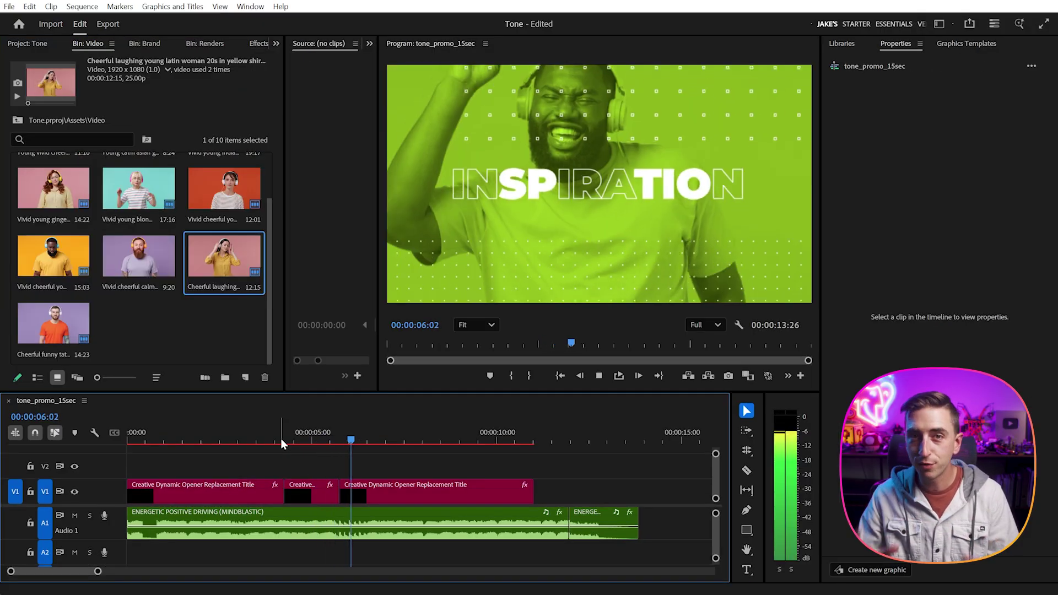
# Stop playback, position the playhead at 00:00:00:25, and change the first title's Text 1 wording to "Bold".
pyautogui.press('space')
pyautogui.moveTo(197, 432); pyautogui.dragTo(157, 439)
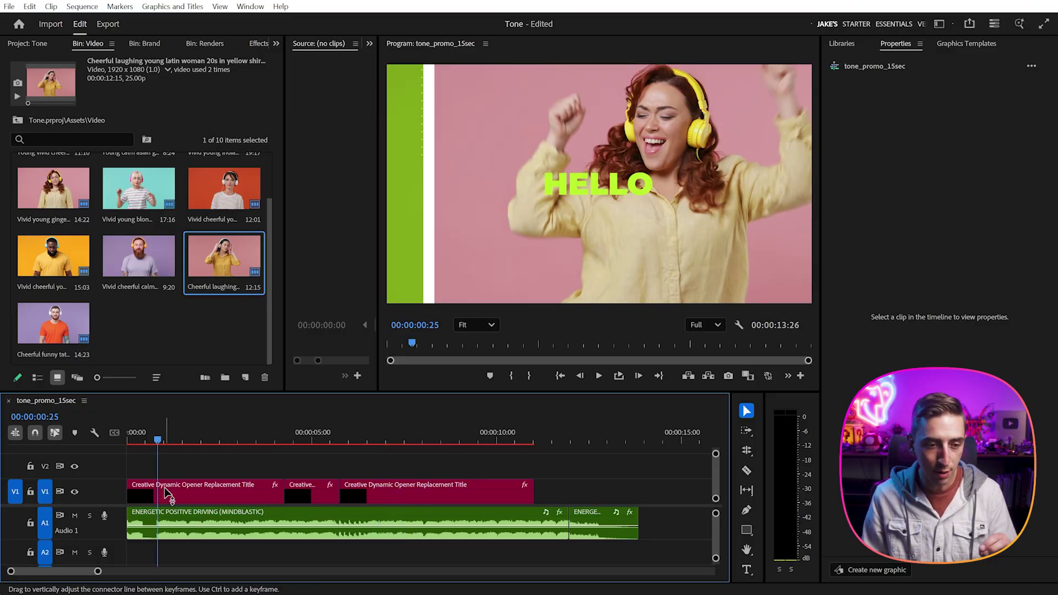
pyautogui.click(167, 499)
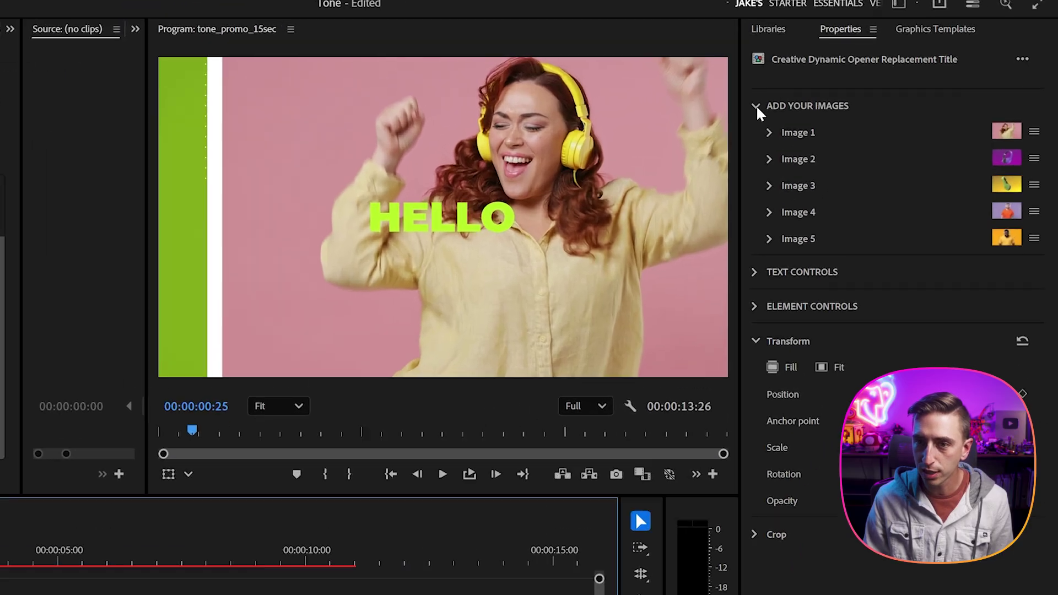
pyautogui.click(756, 105)
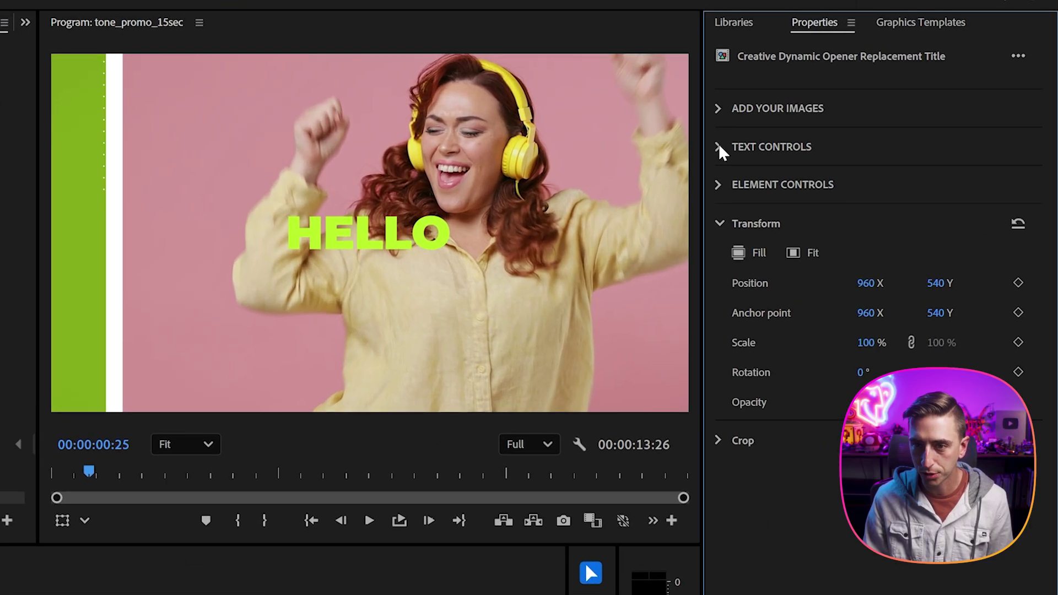
pyautogui.click(755, 140)
pyautogui.click(775, 172)
pyautogui.click(805, 237)
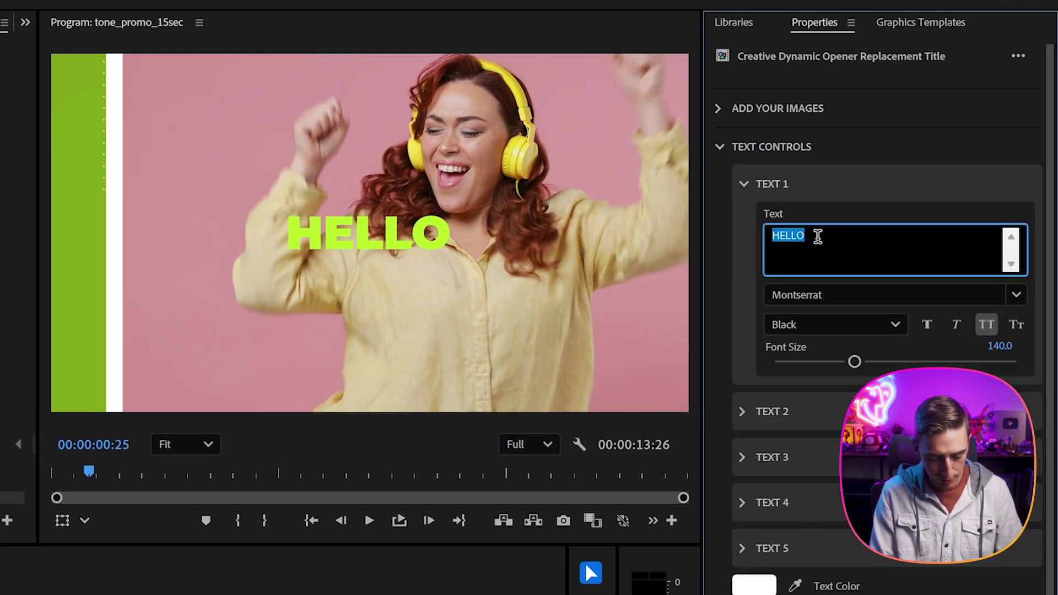
pyautogui.write('Bold')
pyautogui.click(752, 296)
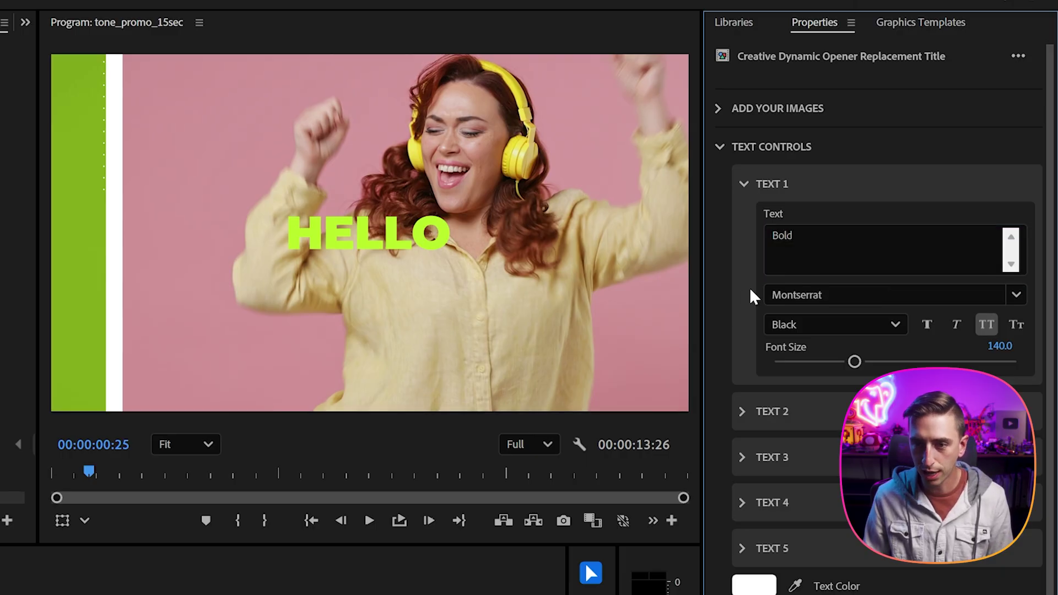
# Set the font of Text 1 to Quasimoda ExtraBold and its font size to 200.
pyautogui.click(799, 293)
pyautogui.write('quasimoda')
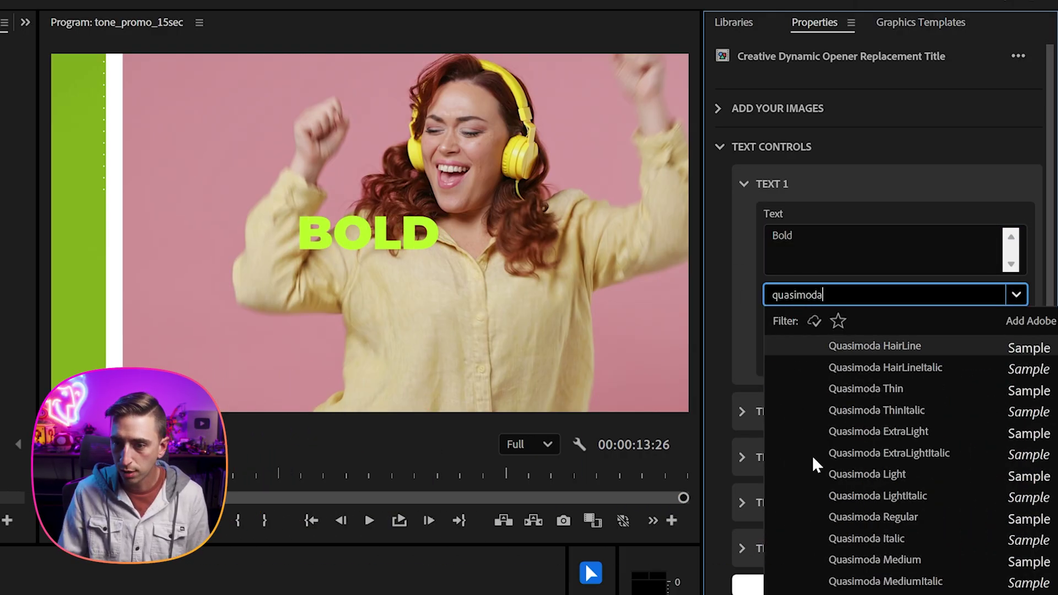
pyautogui.scroll(-5, 860, 496)
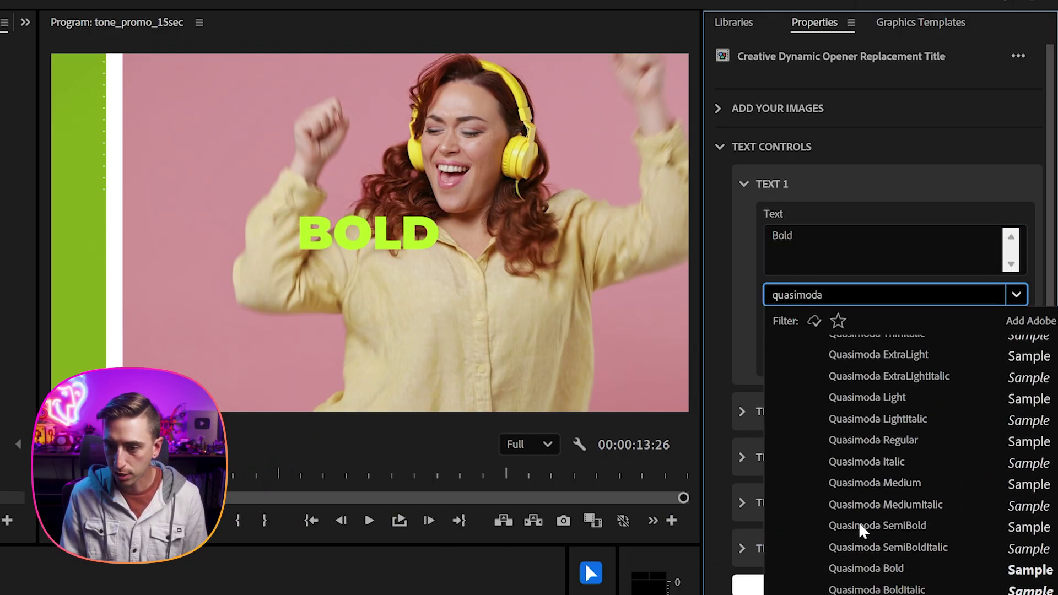
pyautogui.click(921, 561)
pyautogui.moveTo(855, 362); pyautogui.dragTo(879, 364)
pyautogui.click(1002, 346)
pyautogui.write('200')
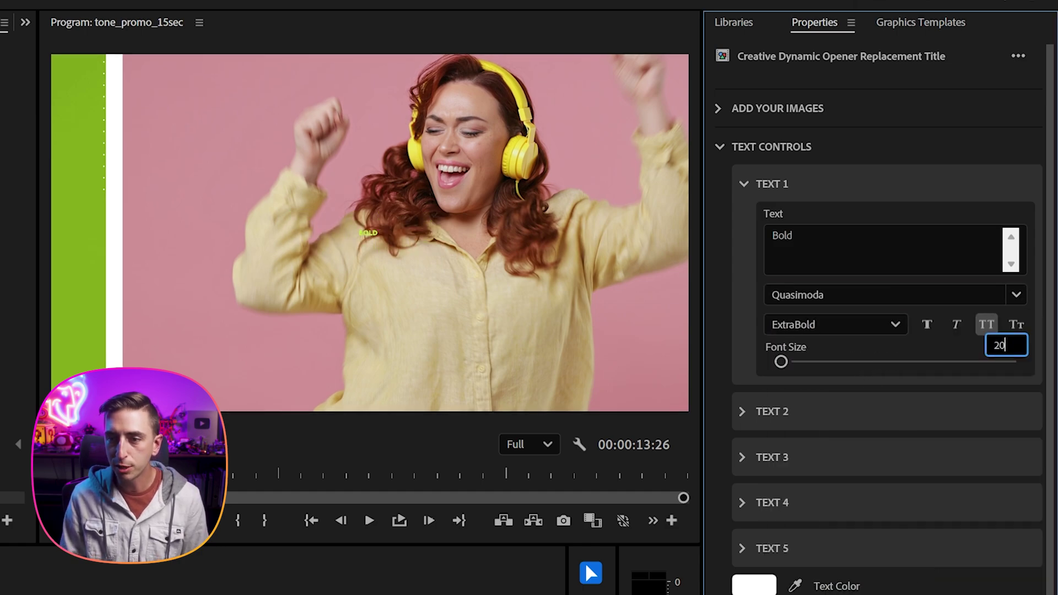
pyautogui.press('Return')
# Play the sequence up to 00:00:06:11, then move the third title later on V1 to open a gap after the second title.
pyautogui.press('space')
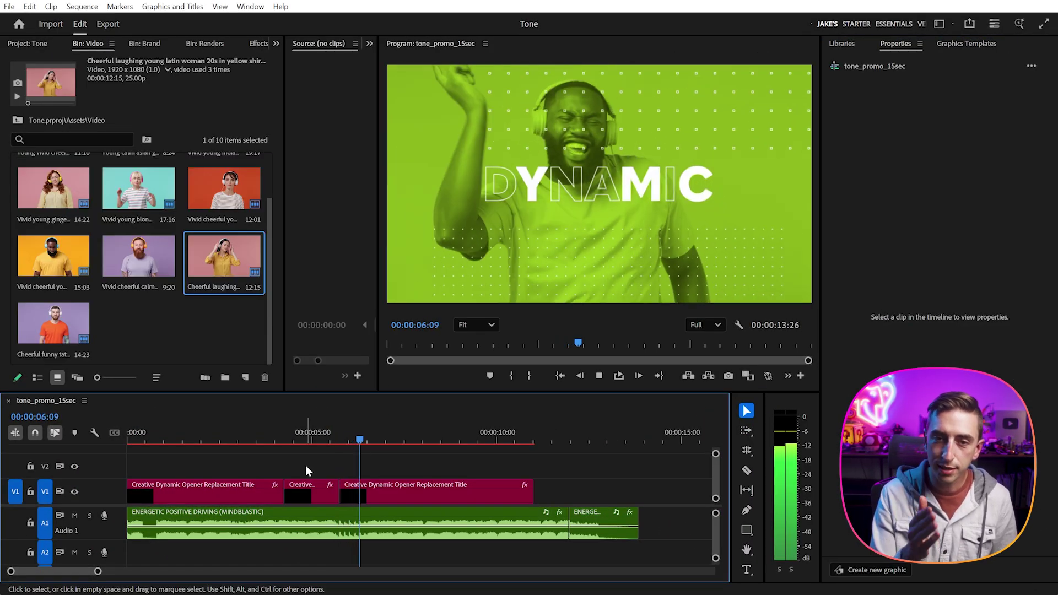
pyautogui.press('space')
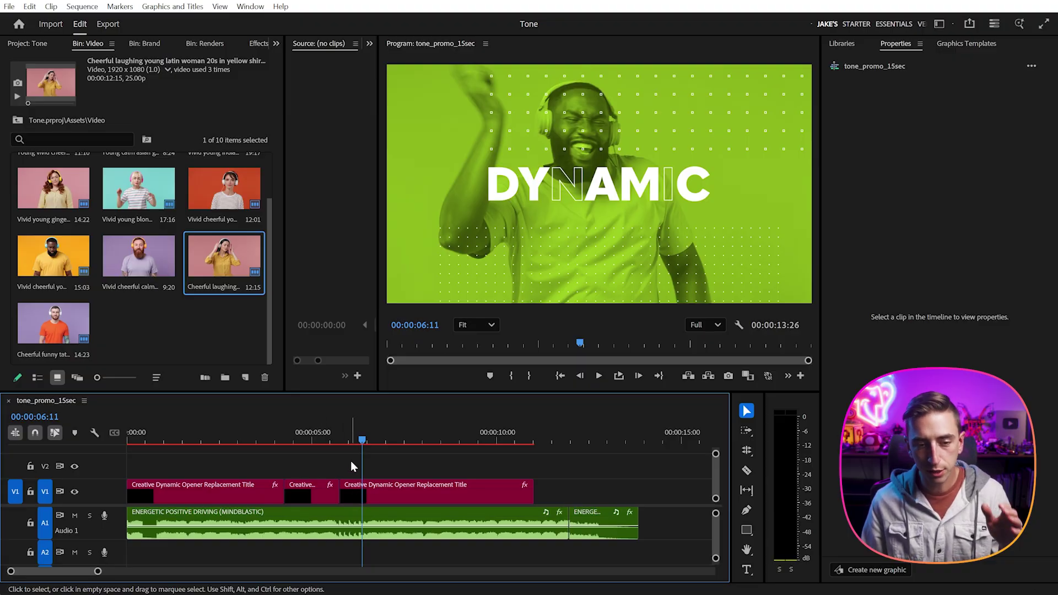
pyautogui.moveTo(352, 495); pyautogui.dragTo(426, 499)
pyautogui.moveTo(530, 498); pyautogui.dragTo(571, 497)
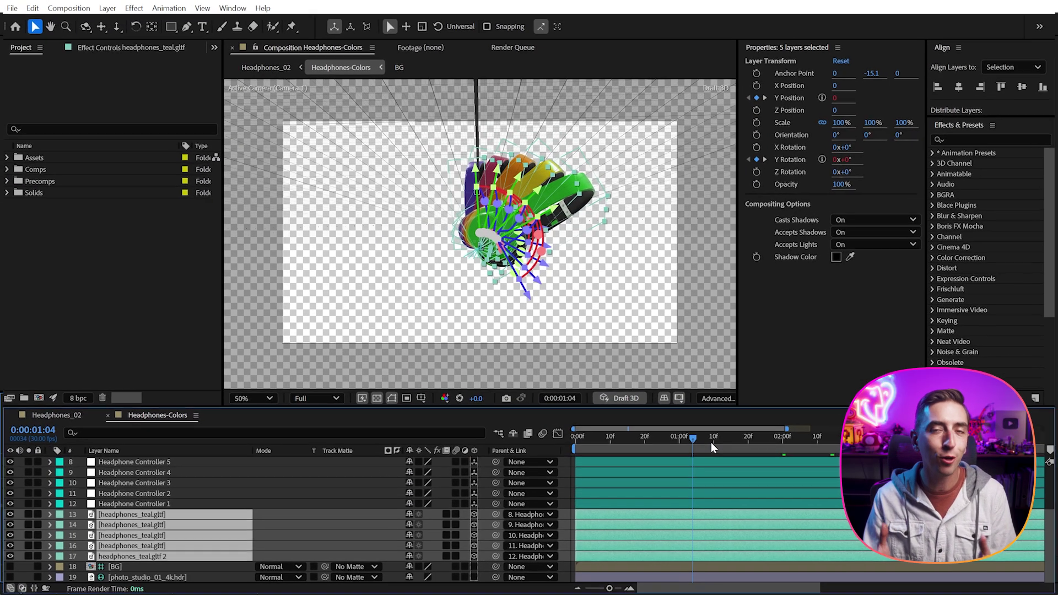
# Switch to After Effects, preview the Headphones-Colors animation, and orbit around the headphones in the Headphones-Spin composition.
pyautogui.moveTo(711, 442); pyautogui.dragTo(736, 444)
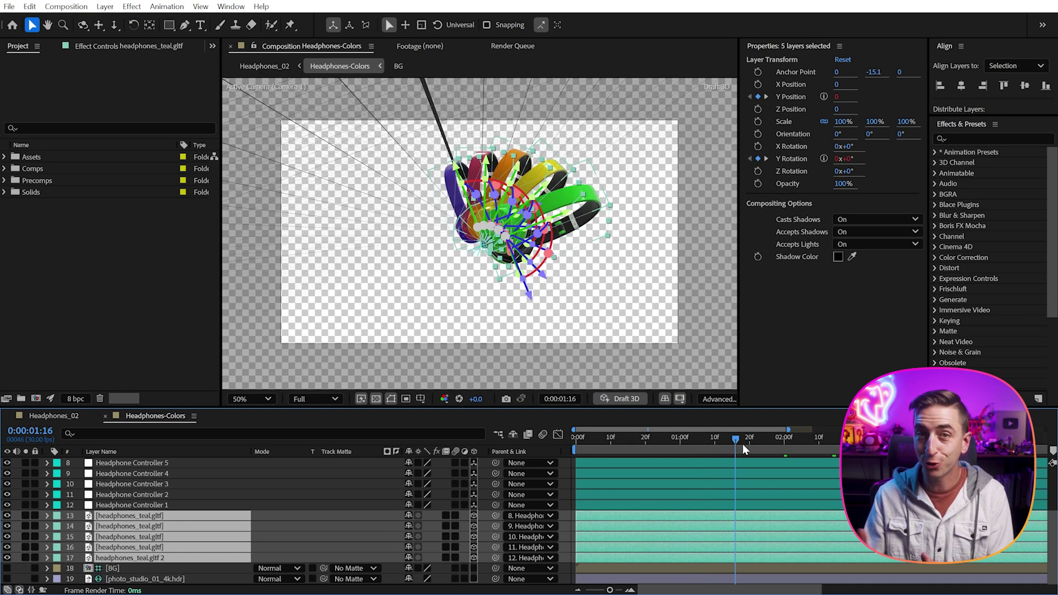
pyautogui.press('space')
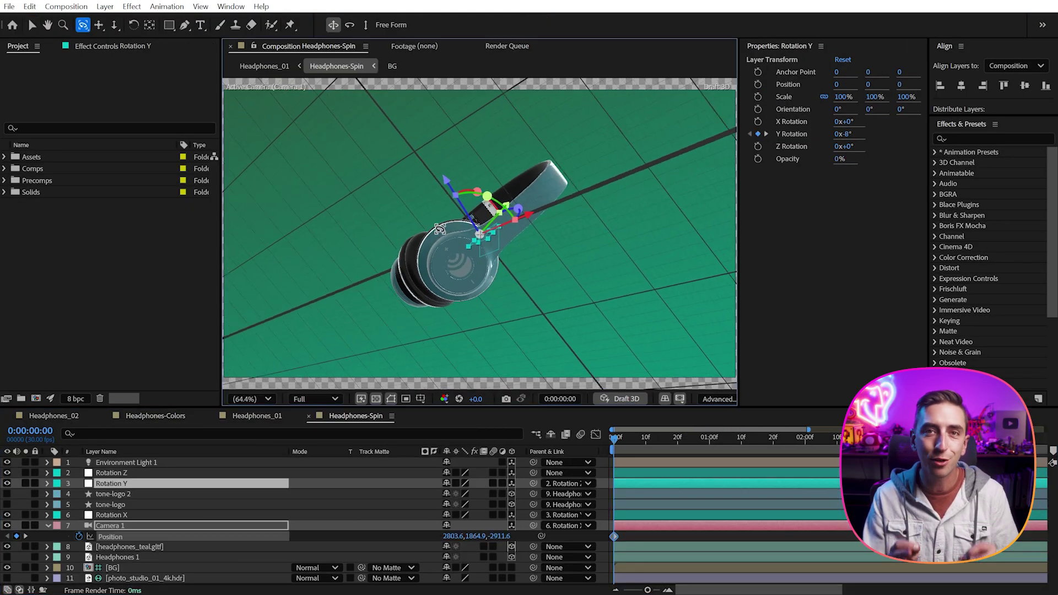
pyautogui.moveTo(440, 229); pyautogui.dragTo(613, 237)
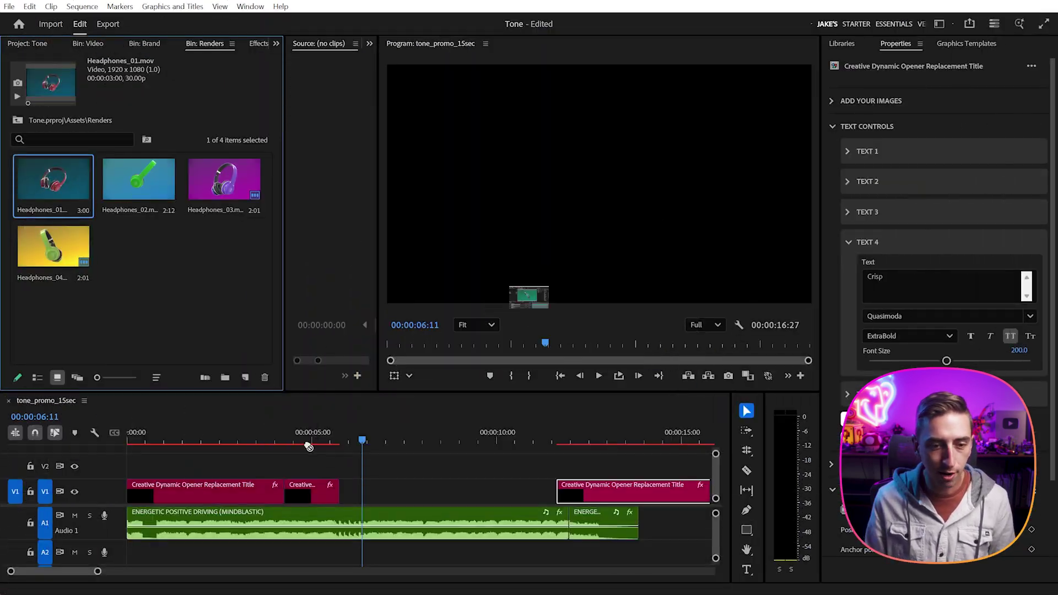
# Switch to Premiere Pro and place Headphones_01.mov and Headphones_02.mov back to back after the second title on V1.
pyautogui.moveTo(53, 179); pyautogui.dragTo(381, 490)
pyautogui.moveTo(395, 325); pyautogui.dragTo(485, 492)
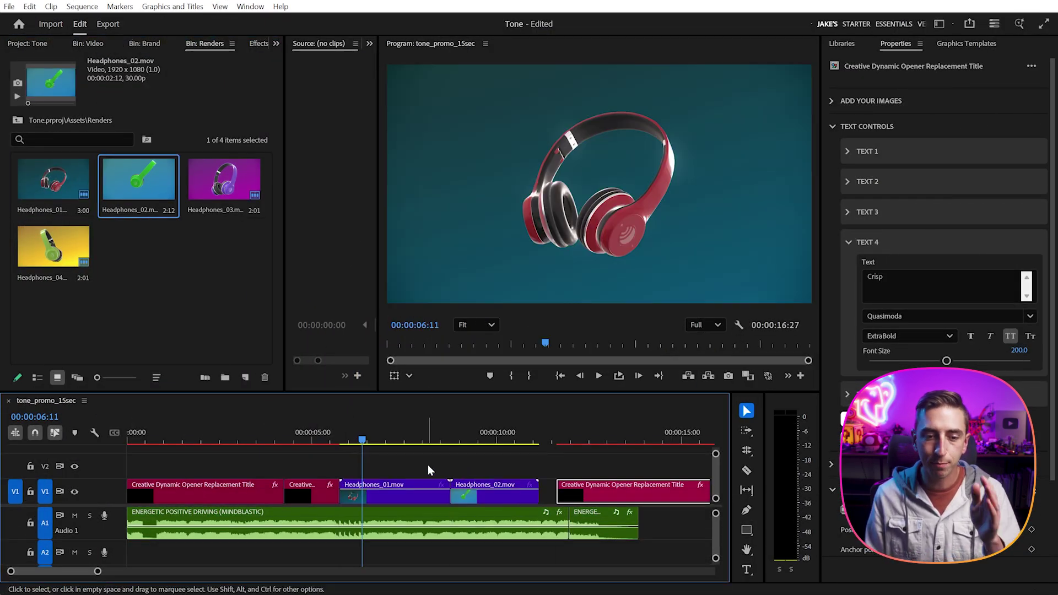
# Play Headphones_01.mov from 00:00:05:23, then move Headphones_02.mov to start at 00:00:07:06, overwriting the end of Headphones_01.mov.
pyautogui.moveTo(351, 439); pyautogui.dragTo(343, 438)
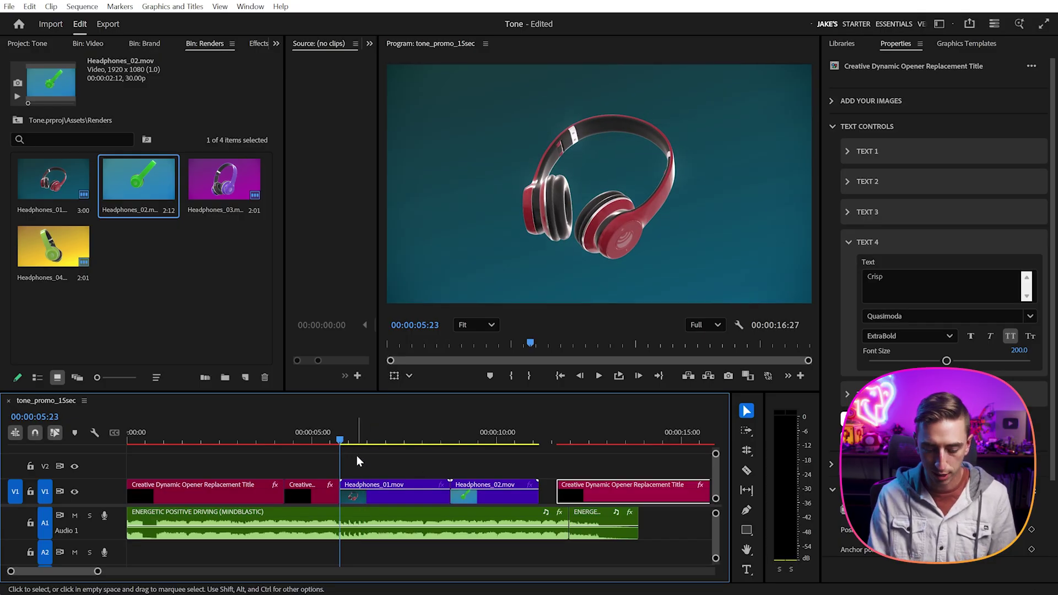
pyautogui.press('space')
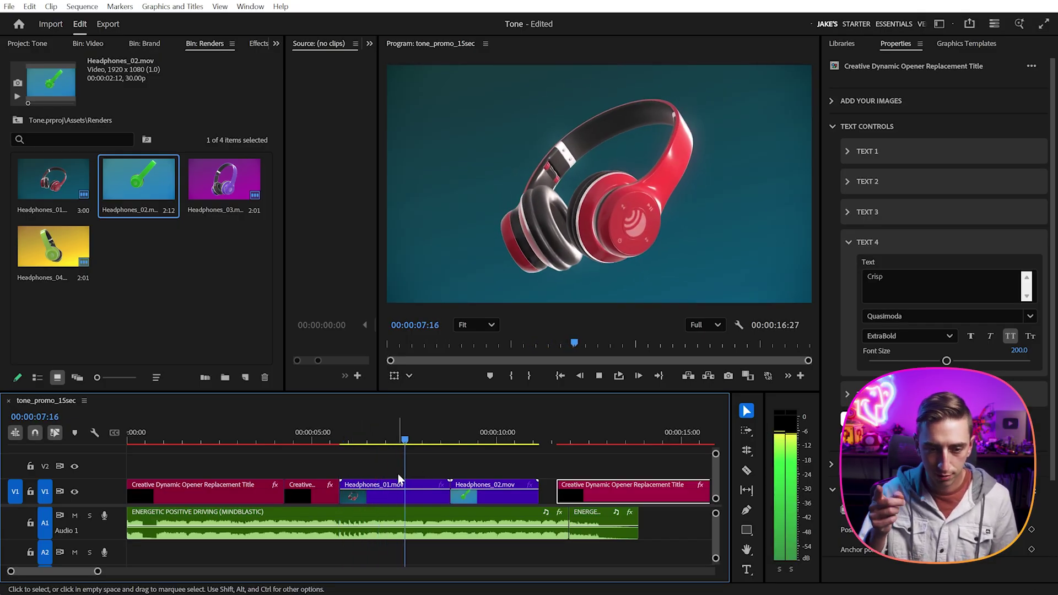
pyautogui.press('space')
pyautogui.click(392, 432)
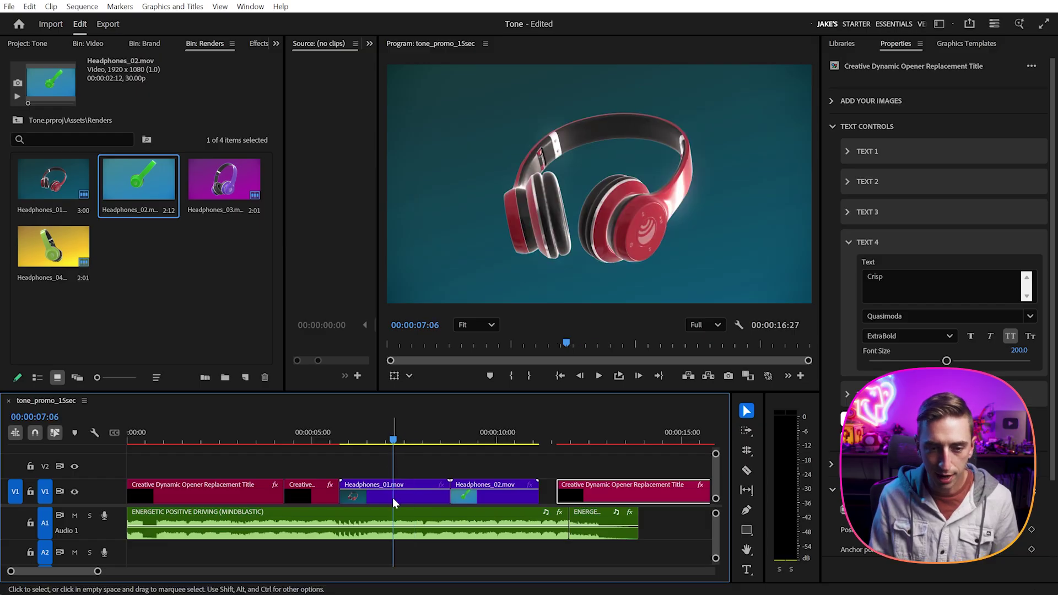
pyautogui.moveTo(469, 496); pyautogui.dragTo(412, 494)
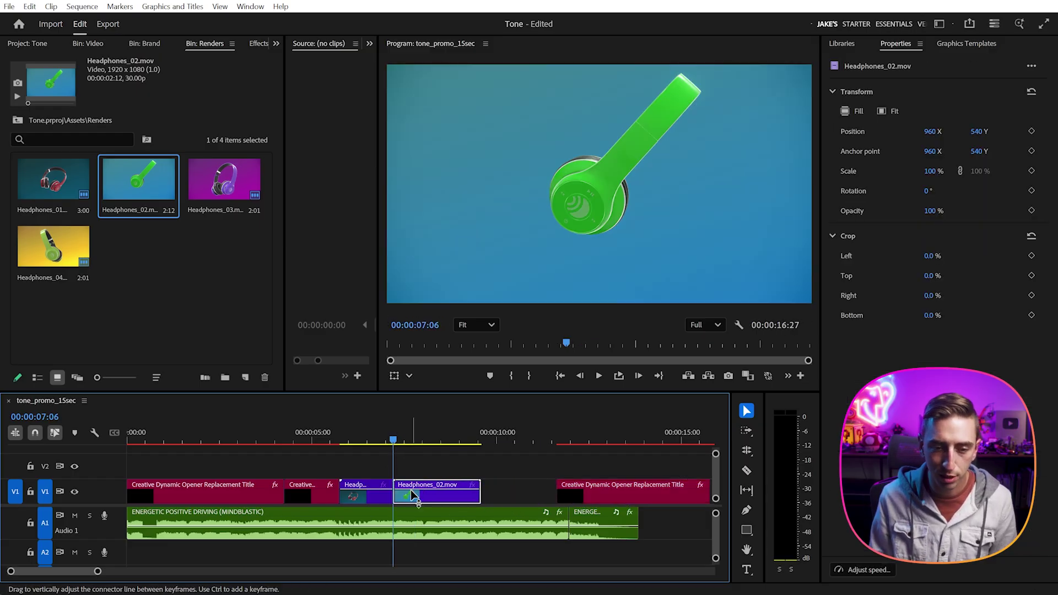
# Slip the Headphones_01.mov clip to a later portion of its footage and play the result from 00:00:05:16.
pyautogui.click(361, 434)
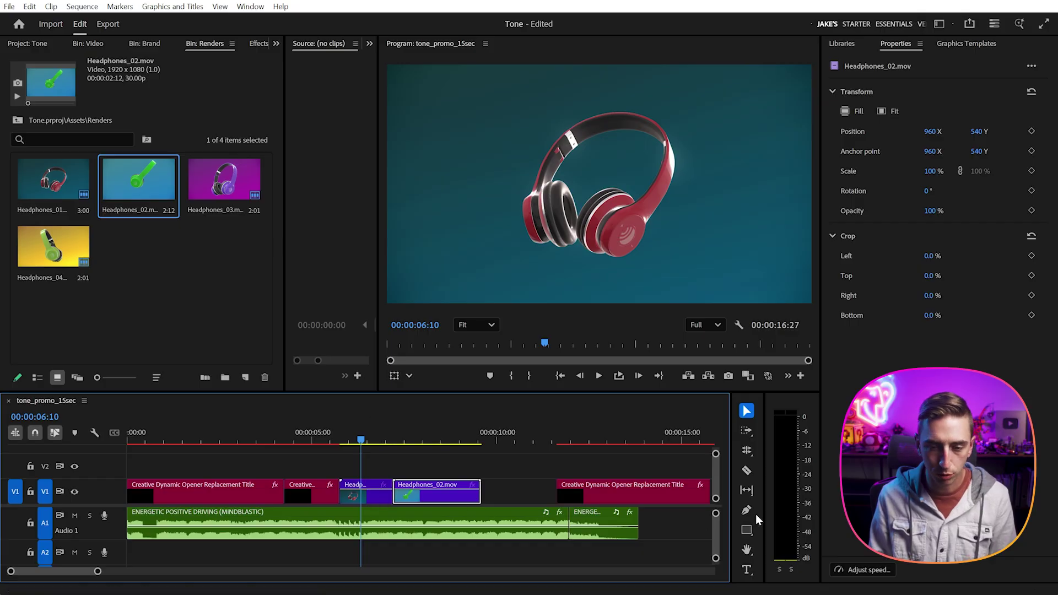
pyautogui.click(746, 490)
pyautogui.moveTo(370, 494); pyautogui.dragTo(334, 495)
pyautogui.click(331, 433)
pyautogui.press('space')
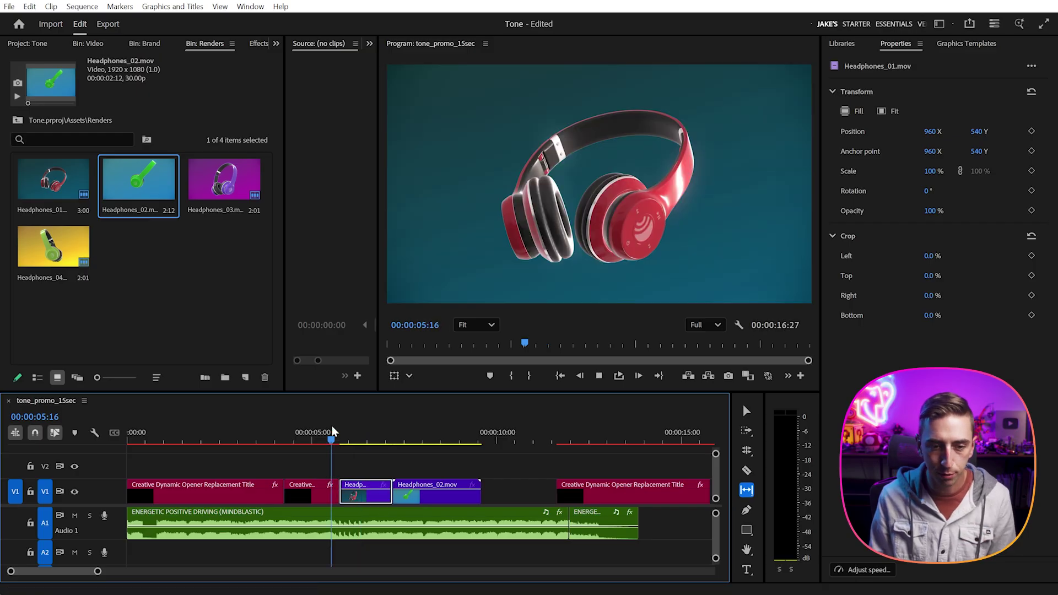
# Move the last title to start at 00:00:08:25, overwriting the end of the Headphones_02.mov clip.
pyautogui.click(453, 435)
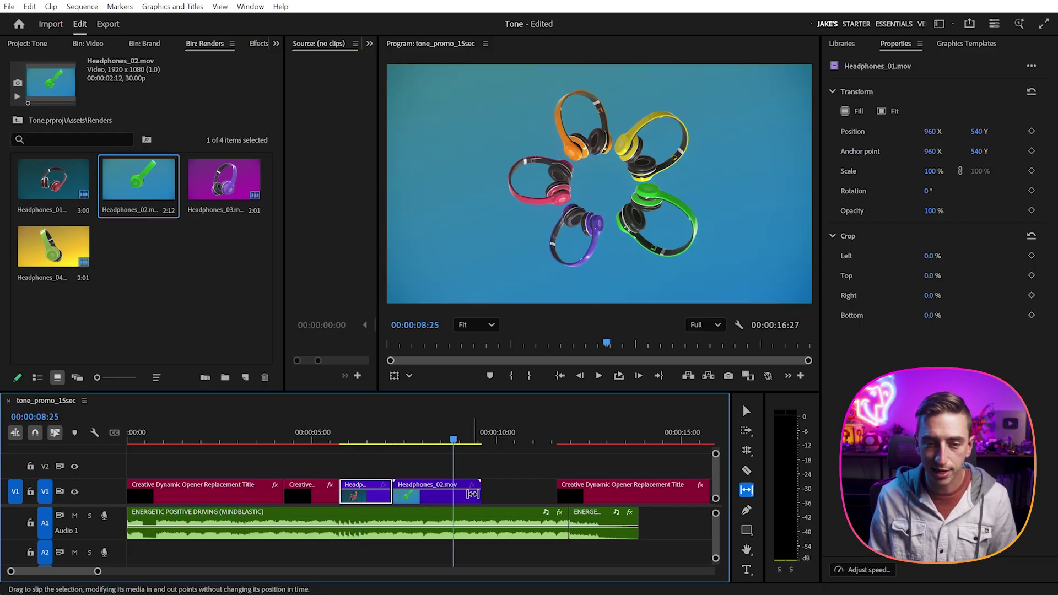
pyautogui.press('v')
pyautogui.moveTo(603, 492); pyautogui.dragTo(499, 492)
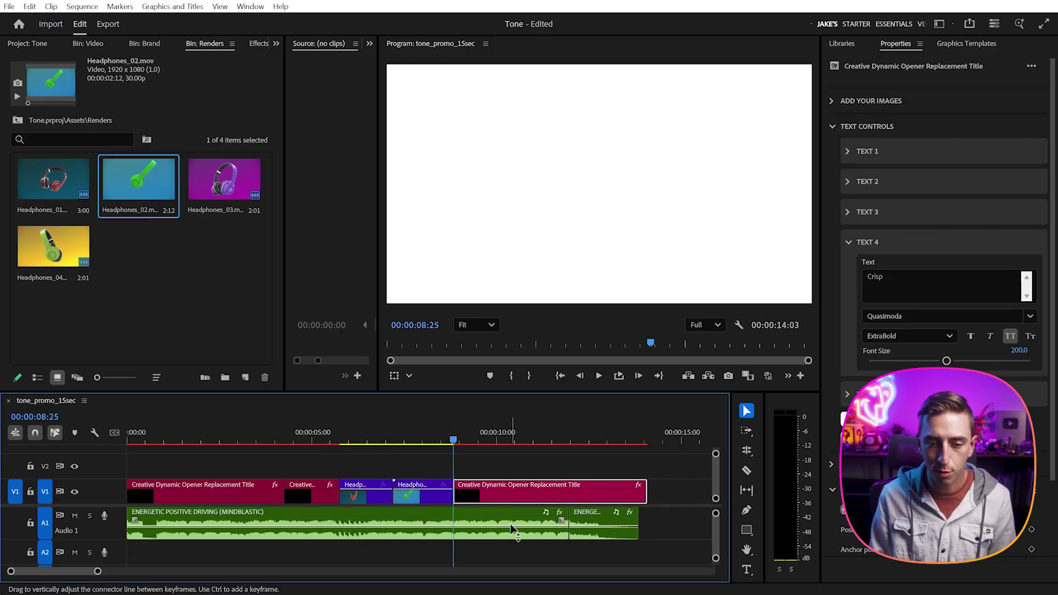
# Play the sequence from just before the Headphones_01.mov clip into the last title to review the edit.
pyautogui.click(321, 437)
pyautogui.press('space')
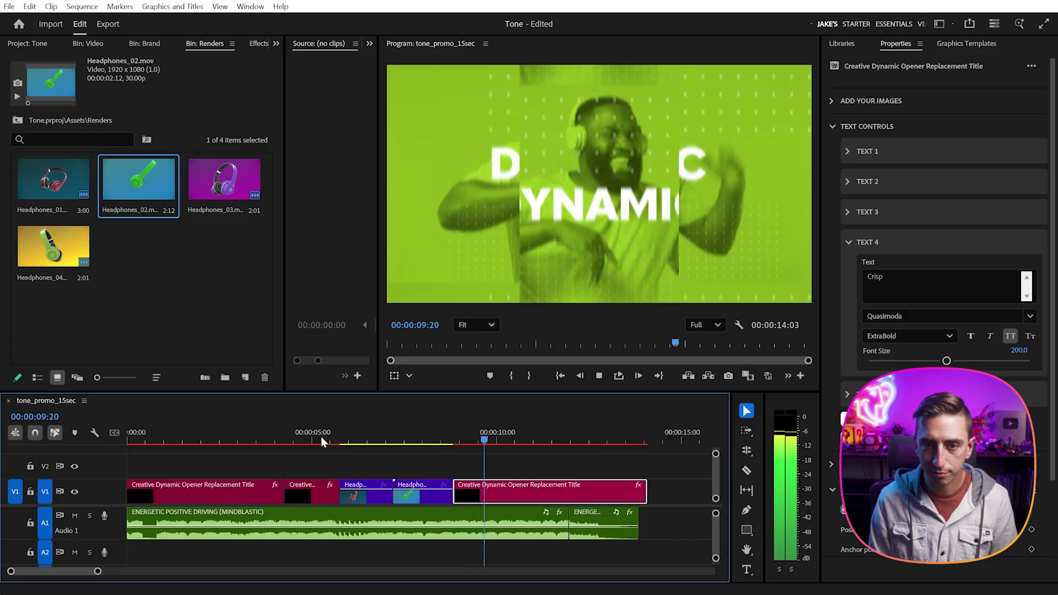
pyautogui.press('space')
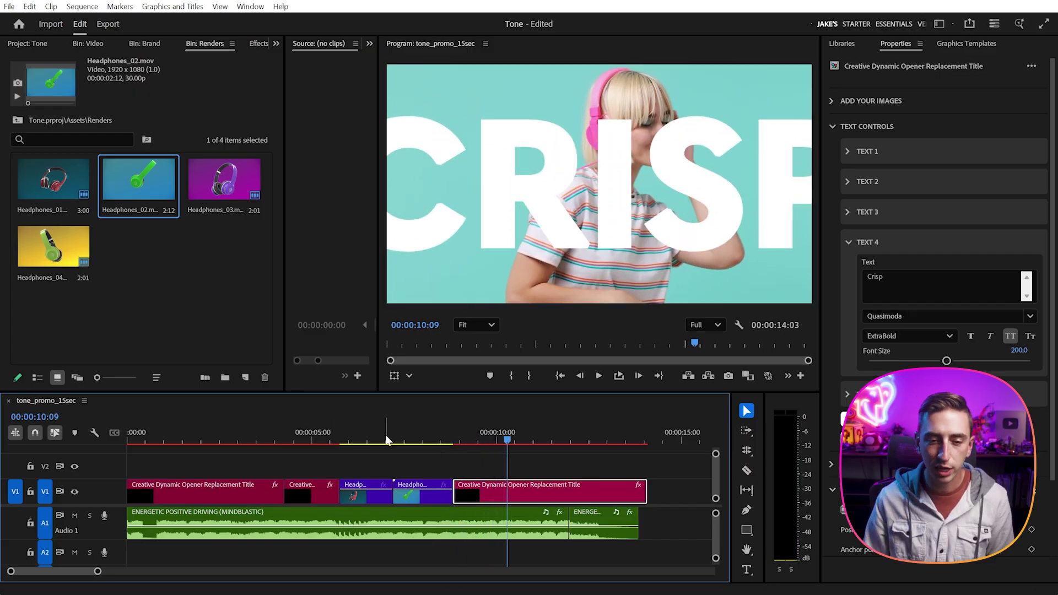
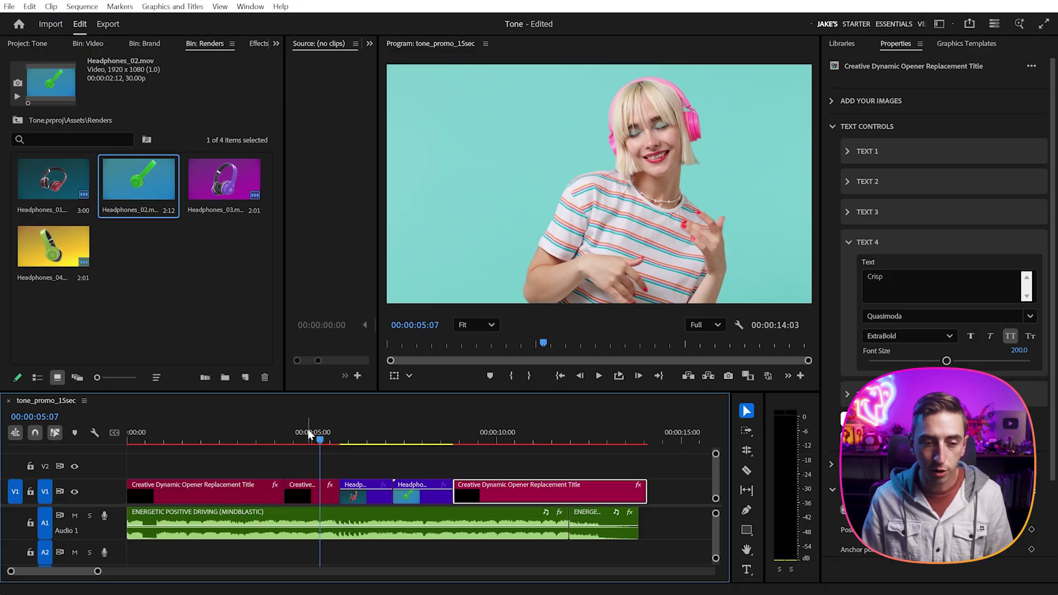
# Position the playhead at 00:00:05:23 and add a new rectangle graphic layer there.
pyautogui.moveTo(309, 436); pyautogui.dragTo(340, 421)
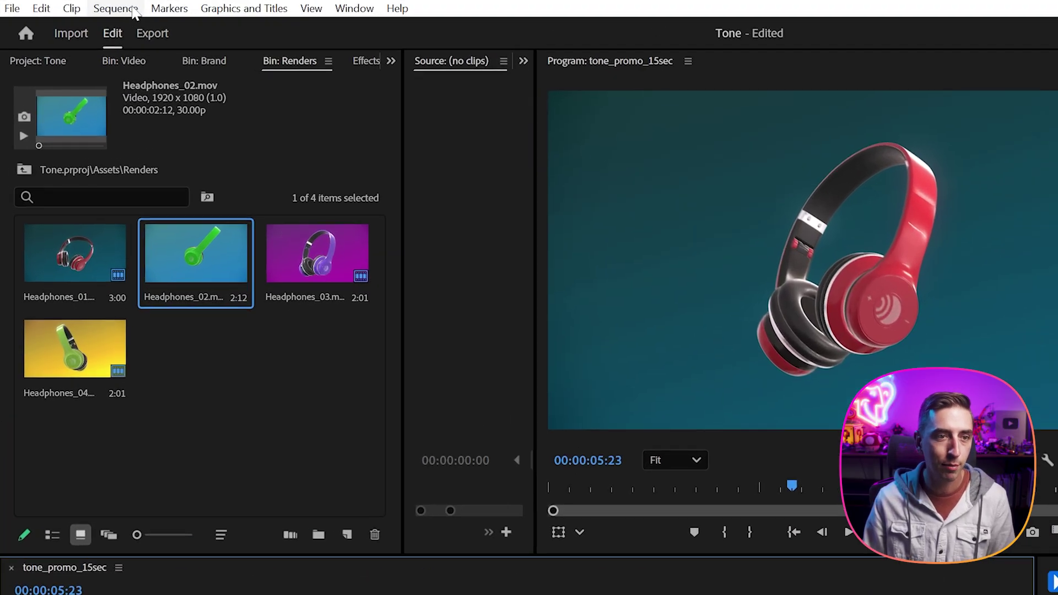
pyautogui.click(246, 11)
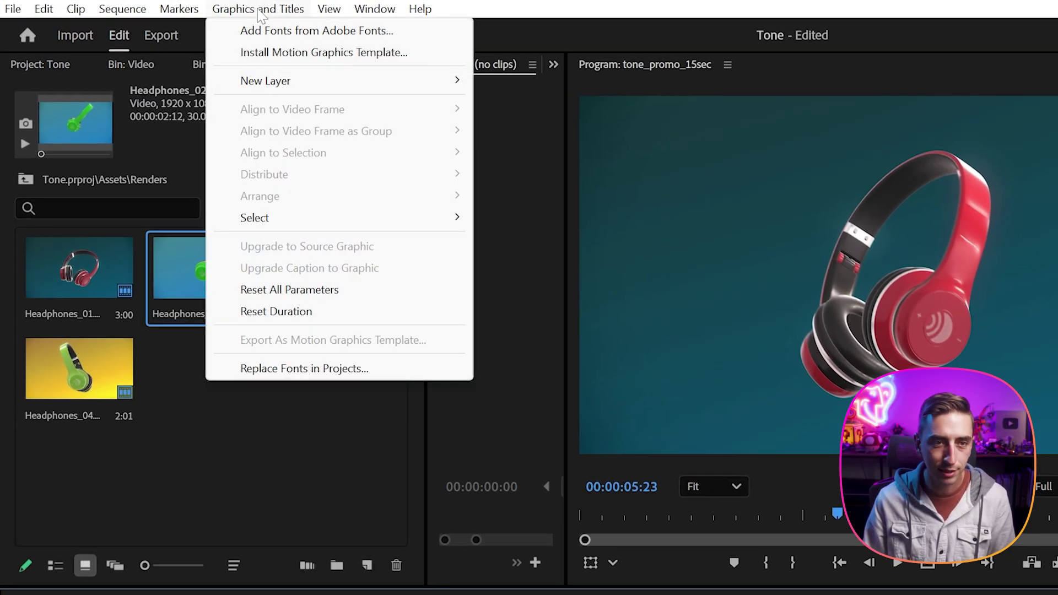
pyautogui.moveTo(300, 81)
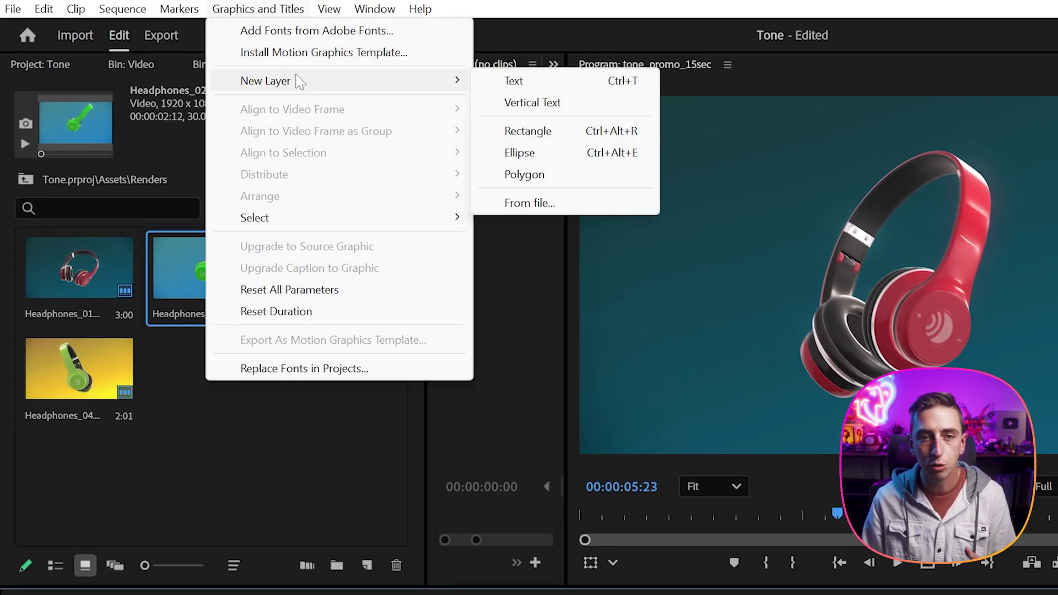
pyautogui.click(540, 130)
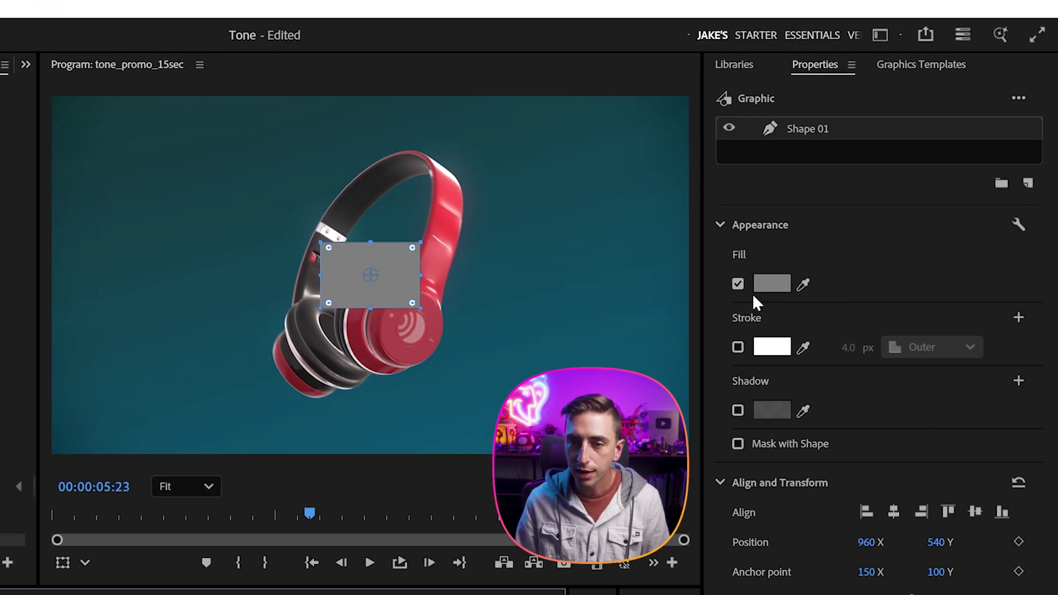
# Set the rectangle's fill color to white (FFFFFF).
pyautogui.click(777, 284)
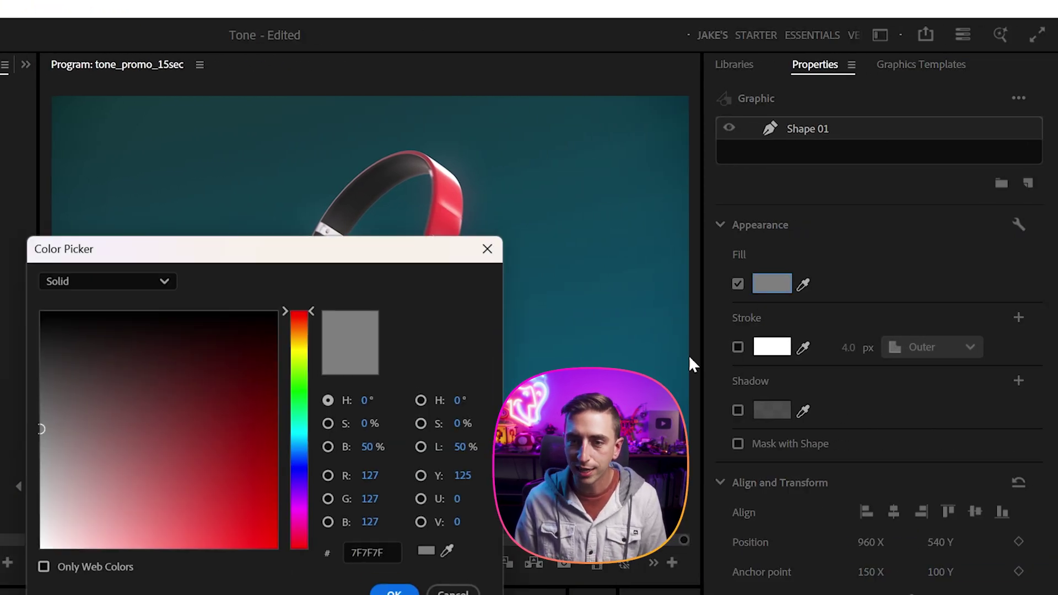
pyautogui.click(187, 414)
pyautogui.moveTo(186, 414); pyautogui.dragTo(42, 549)
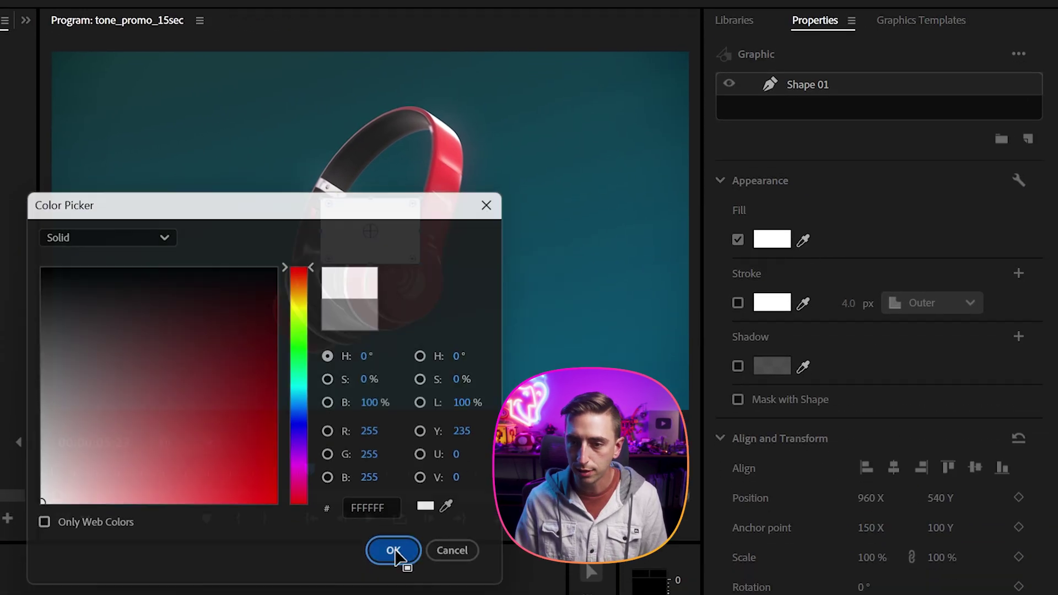
pyautogui.click(394, 590)
# Resize the white rectangle to 1920 wide by 1080 high so it covers the whole frame.
pyautogui.click(773, 475)
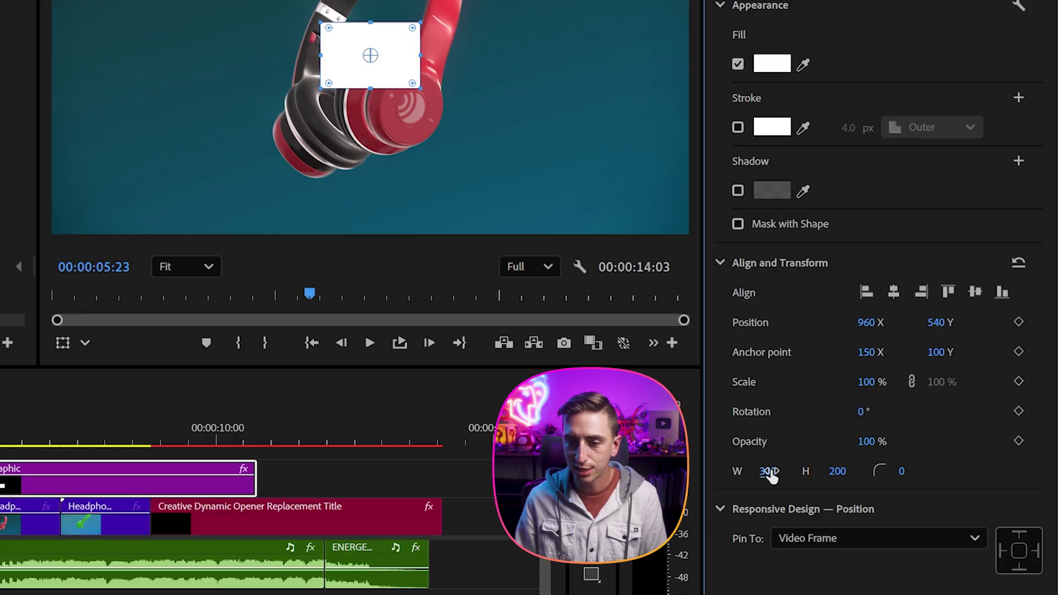
pyautogui.write('1920')
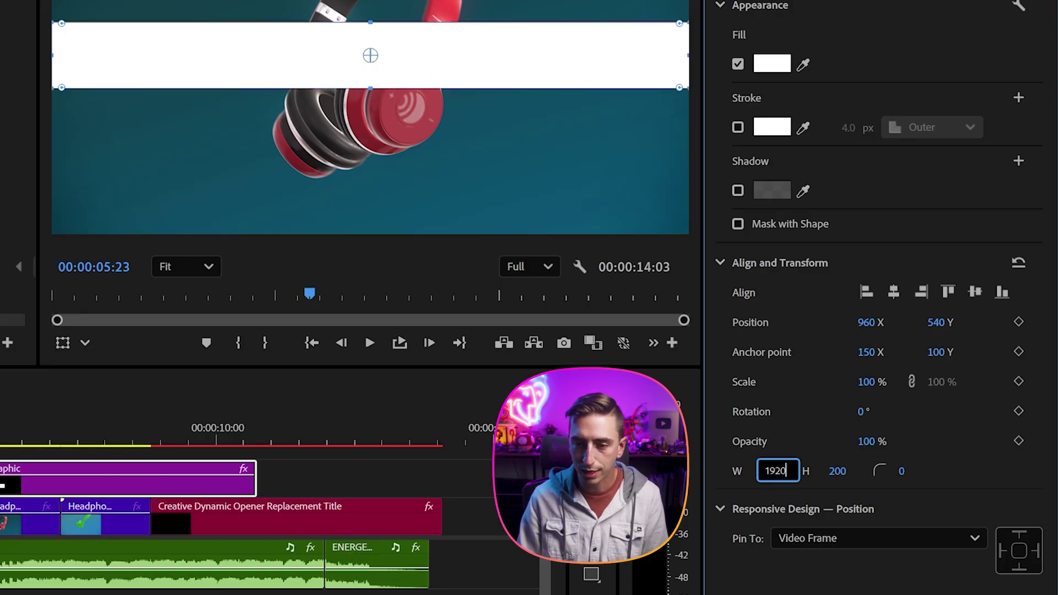
pyautogui.press('Tab')
pyautogui.write('1080')
pyautogui.press('Return')
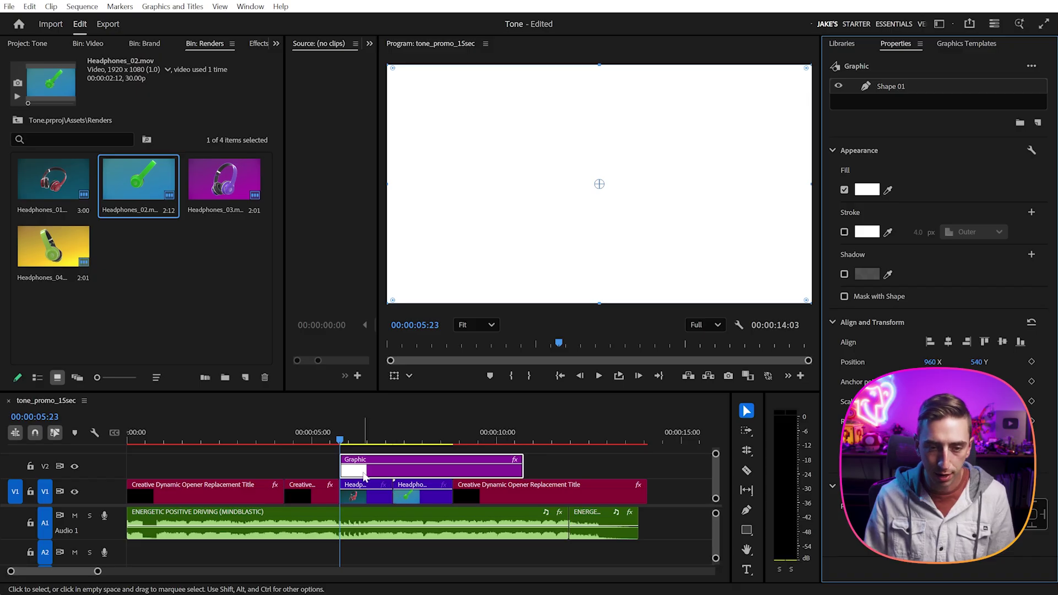
# Position the playhead at 00:00:05:27 and trim the end of the white graphic clip to it.
pyautogui.press('=')
pyautogui.press('=')
pyautogui.press('=')
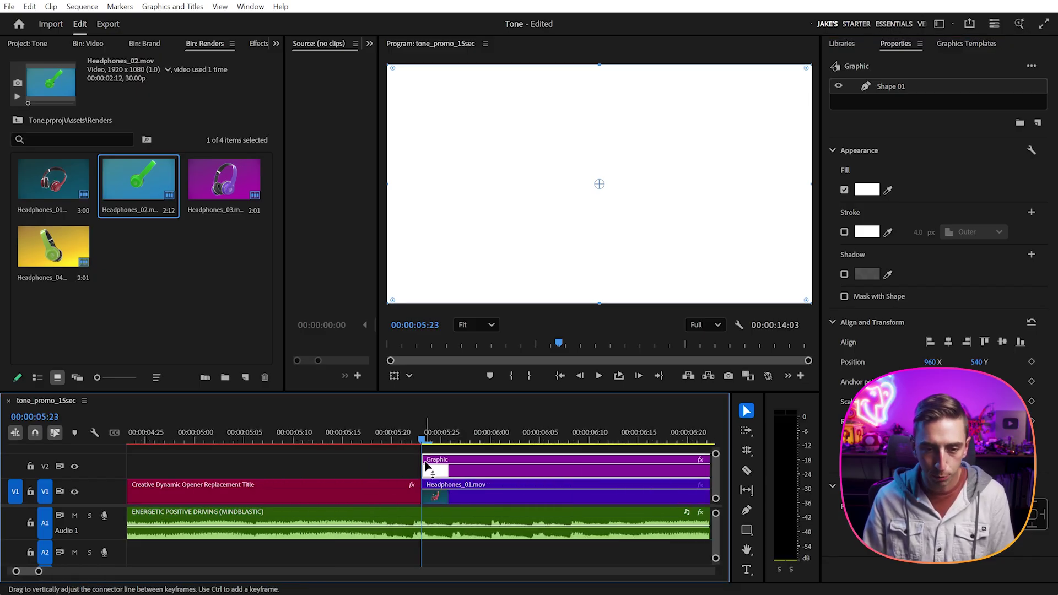
pyautogui.moveTo(423, 444); pyautogui.dragTo(439, 445)
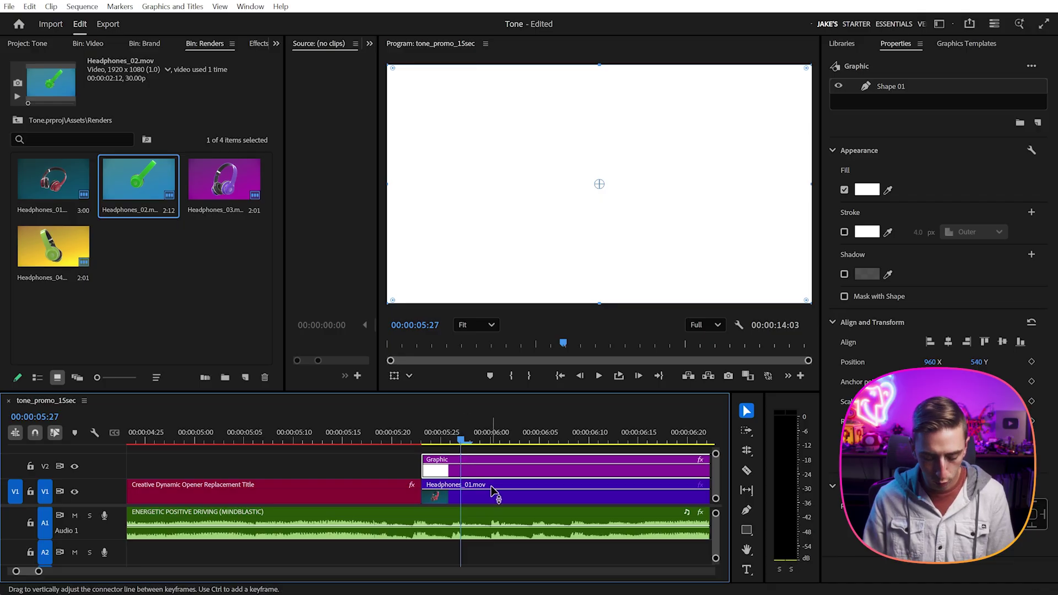
pyautogui.press('-')
pyautogui.press('-')
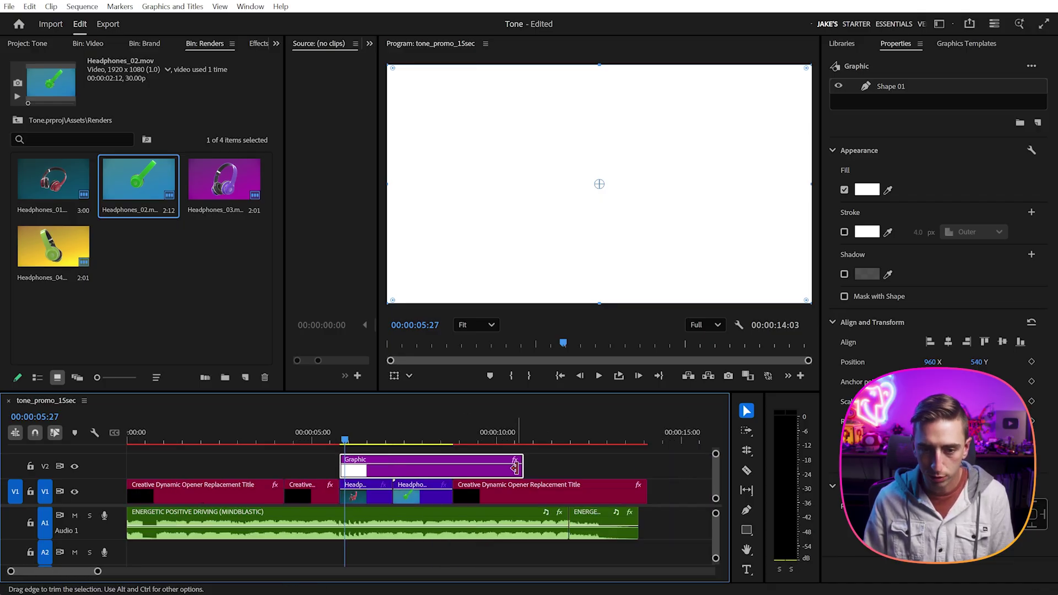
pyautogui.moveTo(516, 467); pyautogui.dragTo(409, 469)
pyautogui.moveTo(342, 473); pyautogui.dragTo(343, 473)
# Keyframe the white graphic clip's opacity from 100% at its start down to 0% at its end.
pyautogui.press('=')
pyautogui.press('=')
pyautogui.press('=')
pyautogui.press('=')
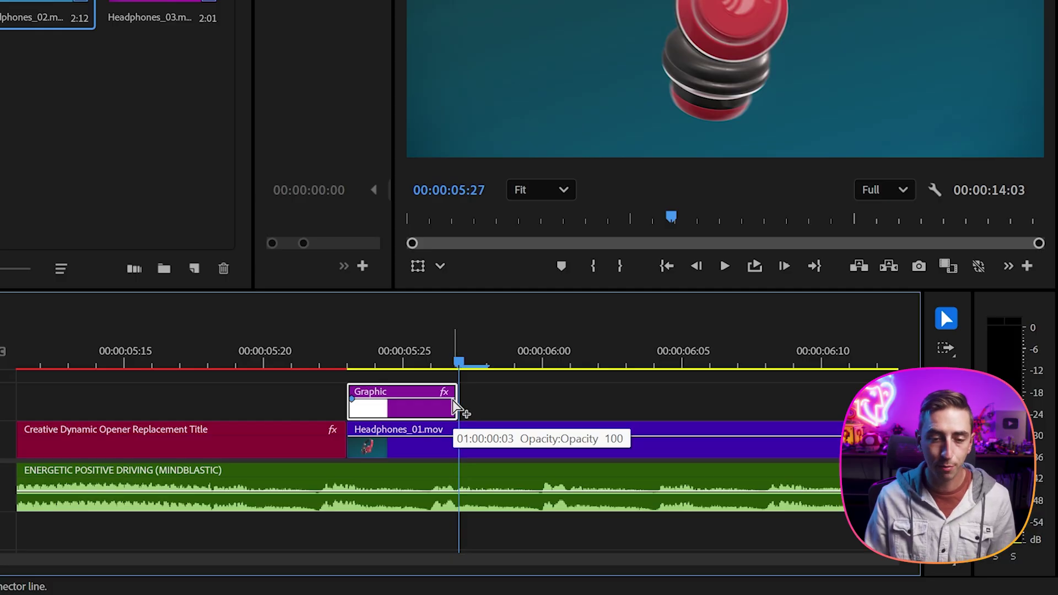
pyautogui.moveTo(455, 408); pyautogui.dragTo(439, 449)
pyautogui.press('Right')
pyautogui.press('Right')
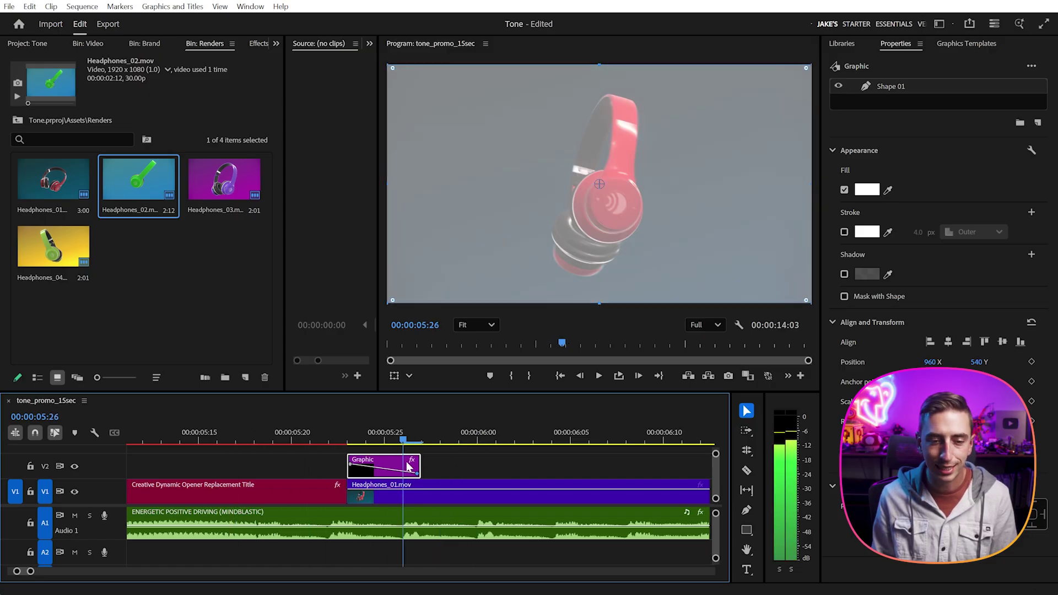
# Paste a copy of the fading white graphic on V2 at 00:00:07:06, where Headphones_02.mov starts.
pyautogui.press('-')
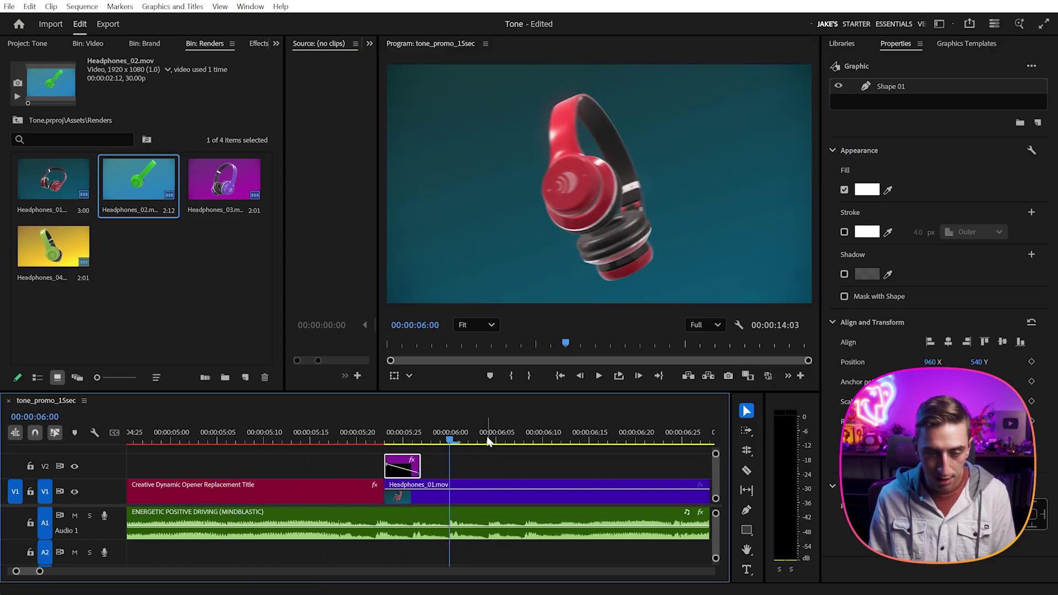
pyautogui.press('-')
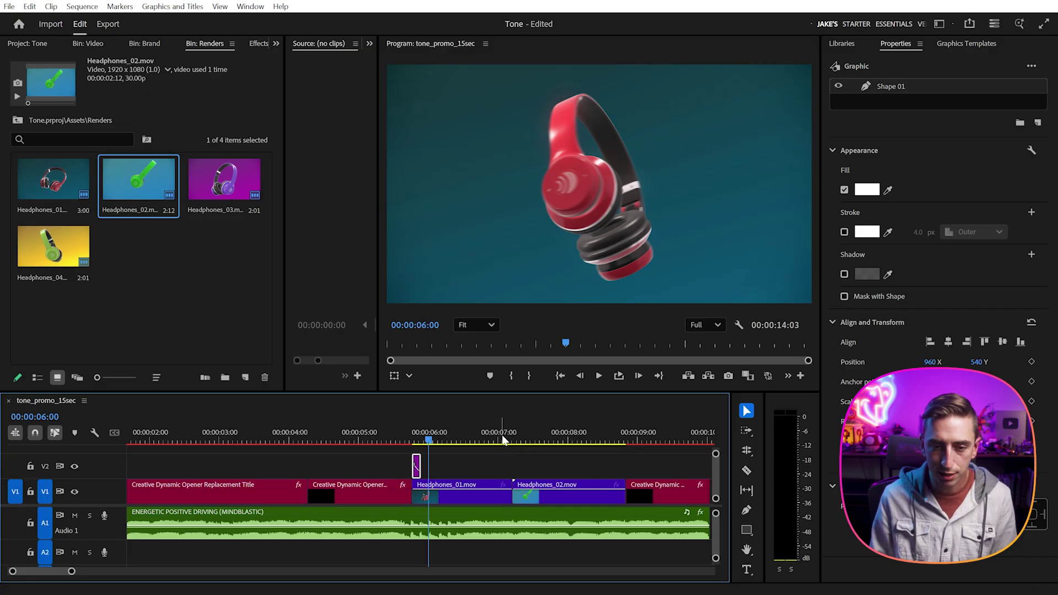
pyautogui.click(513, 440)
pyautogui.click(511, 488)
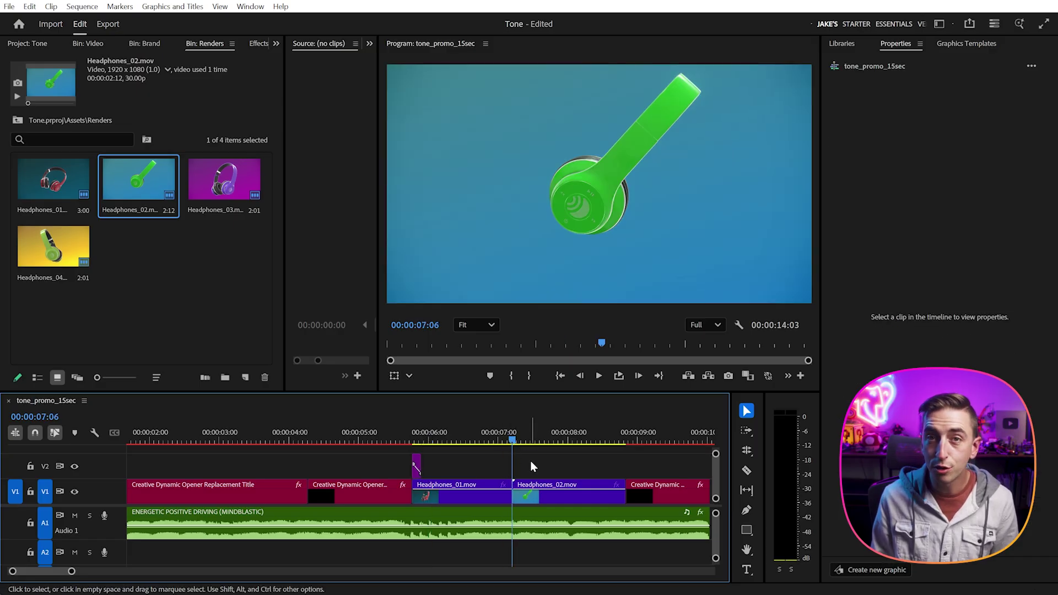
pyautogui.hotkey('ctrl', 'v')
# Play the sequence from 00:00:05:16 through the last title to review the white flashes.
pyautogui.moveTo(404, 439); pyautogui.dragTo(395, 439)
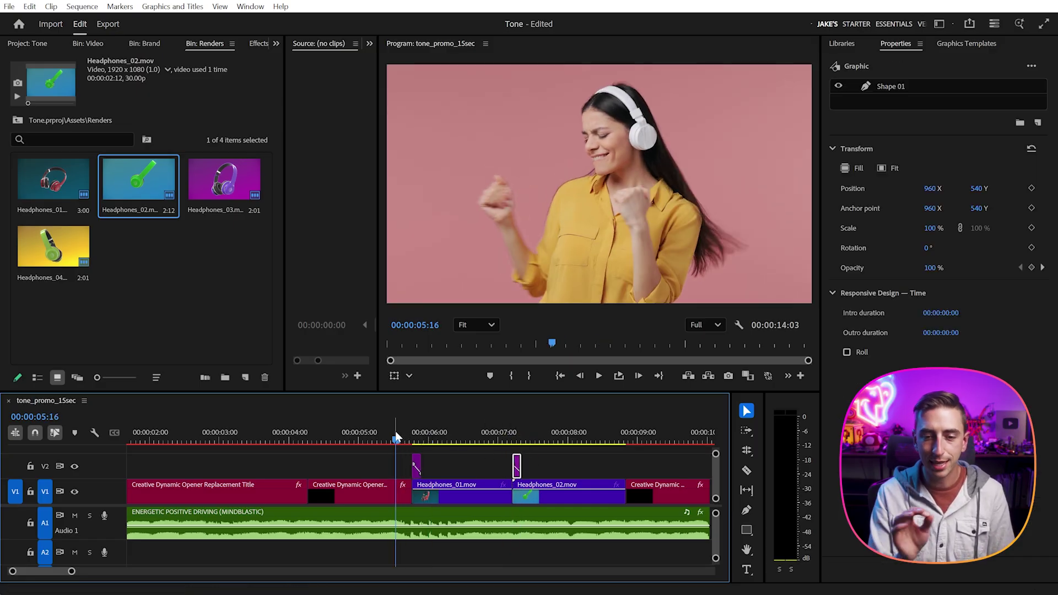
pyautogui.press('space')
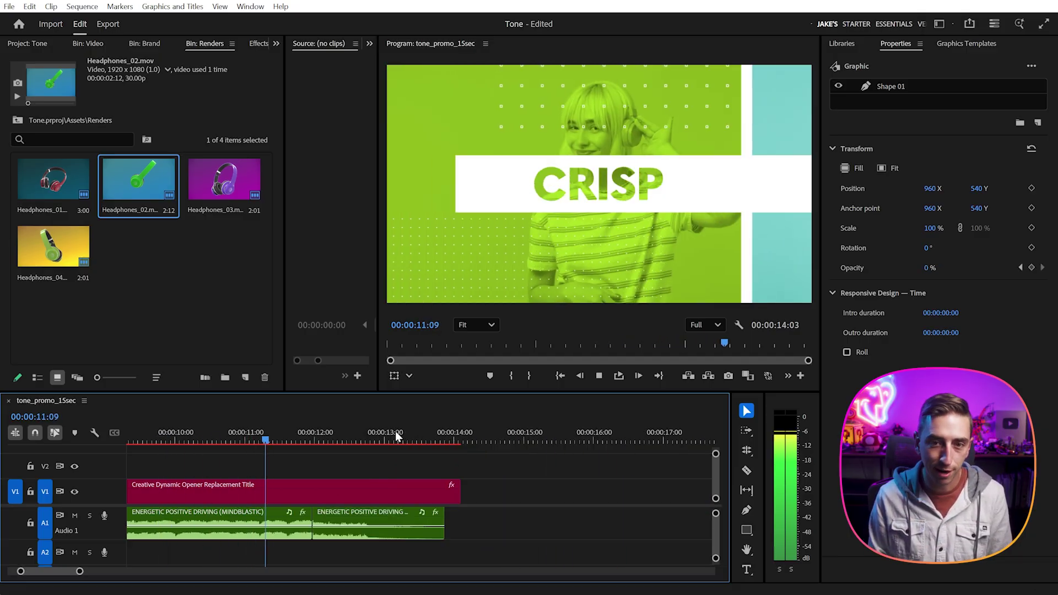
pyautogui.press('space')
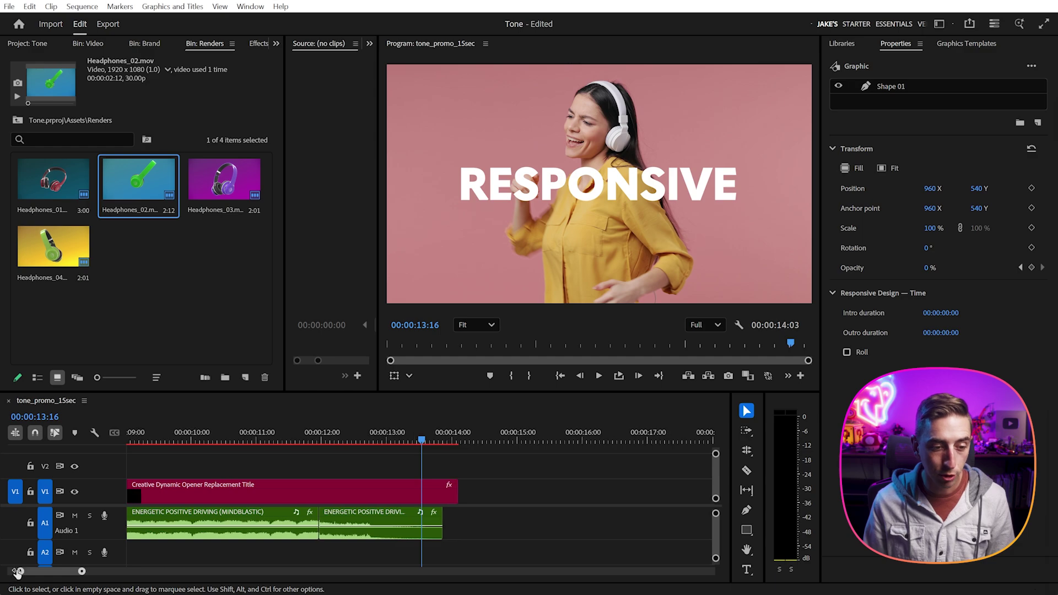
pyautogui.scroll(-4, 16, 571)
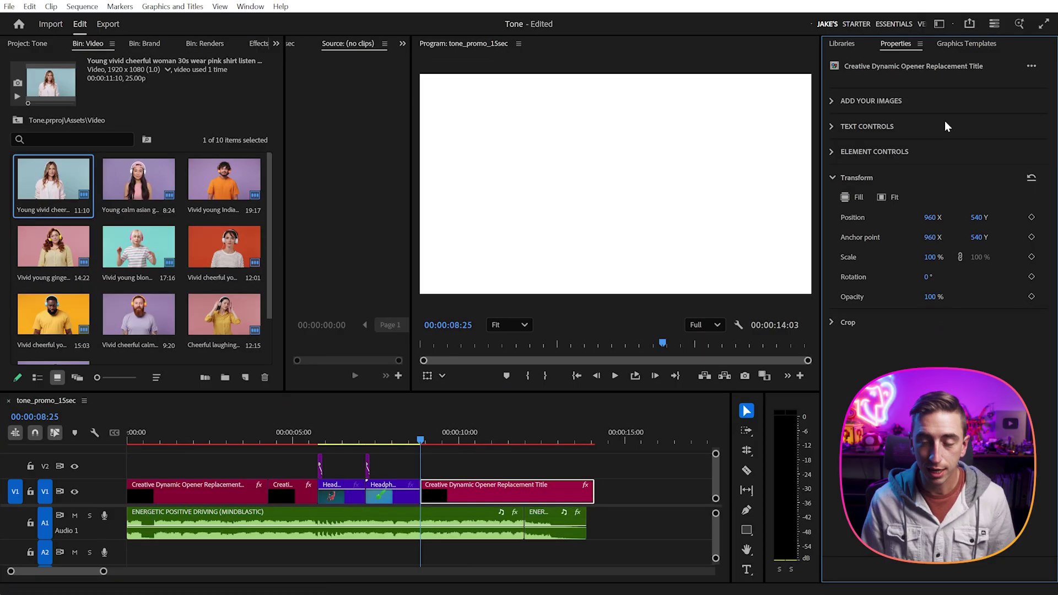
# Place the Multimedia Light Logo Reveal template on V2 right after the last title and scrub through its ending.
pyautogui.click(964, 44)
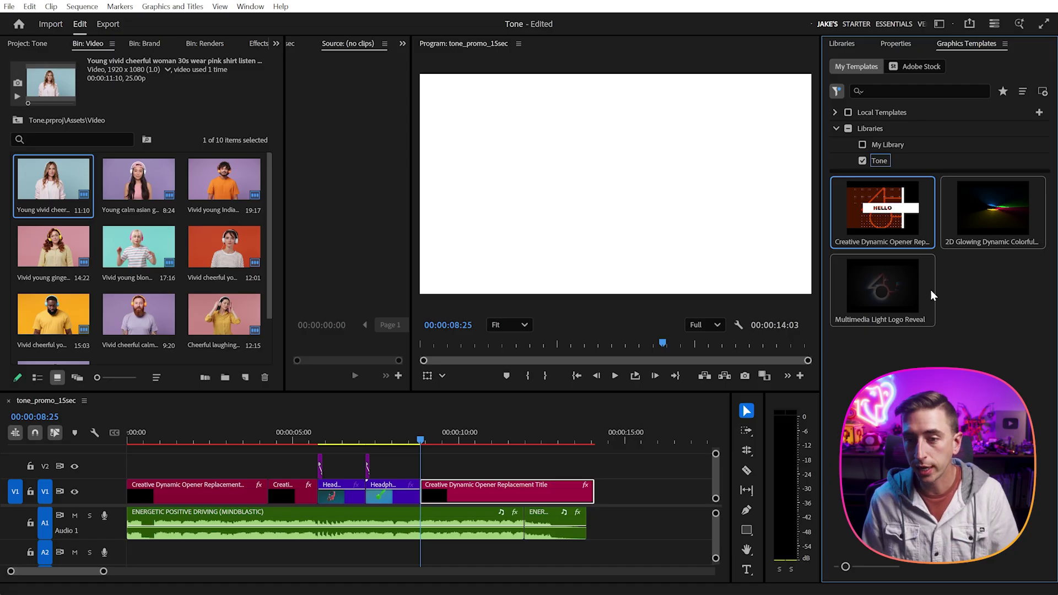
pyautogui.moveTo(882, 279); pyautogui.dragTo(526, 471)
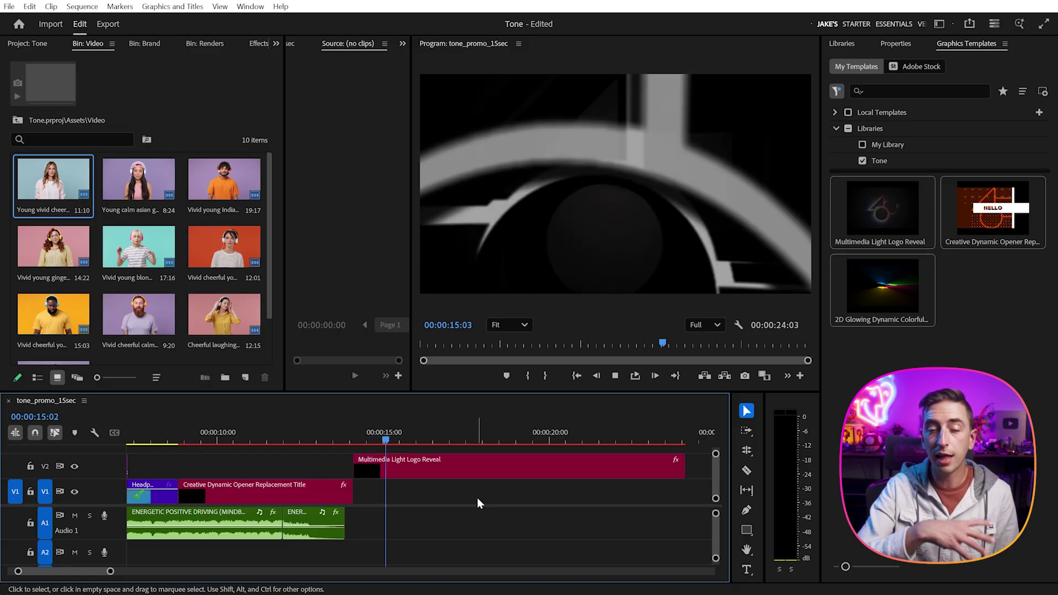
pyautogui.click(662, 439)
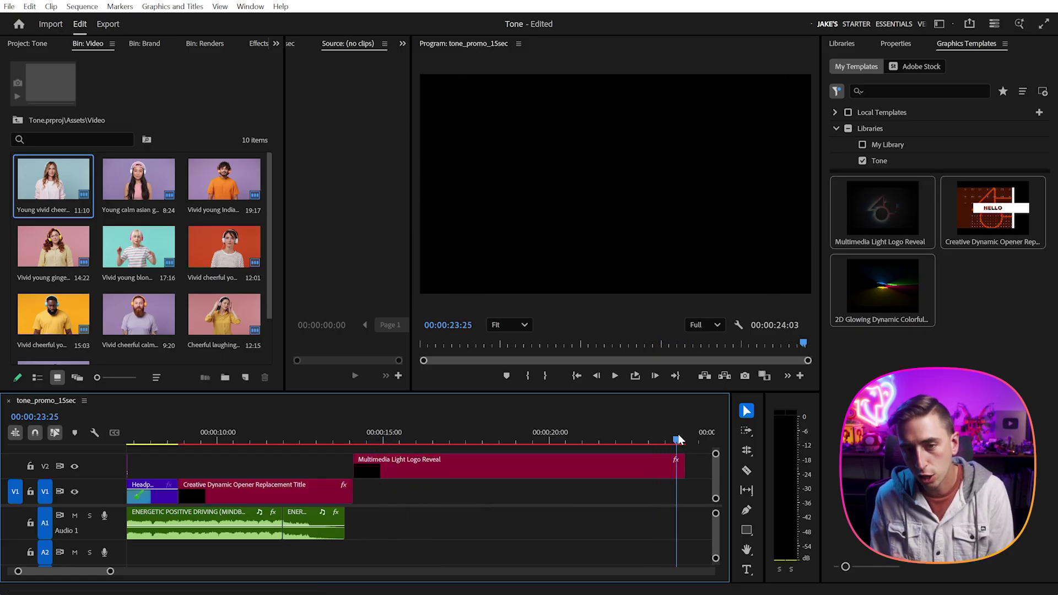
pyautogui.moveTo(678, 437); pyautogui.dragTo(597, 441)
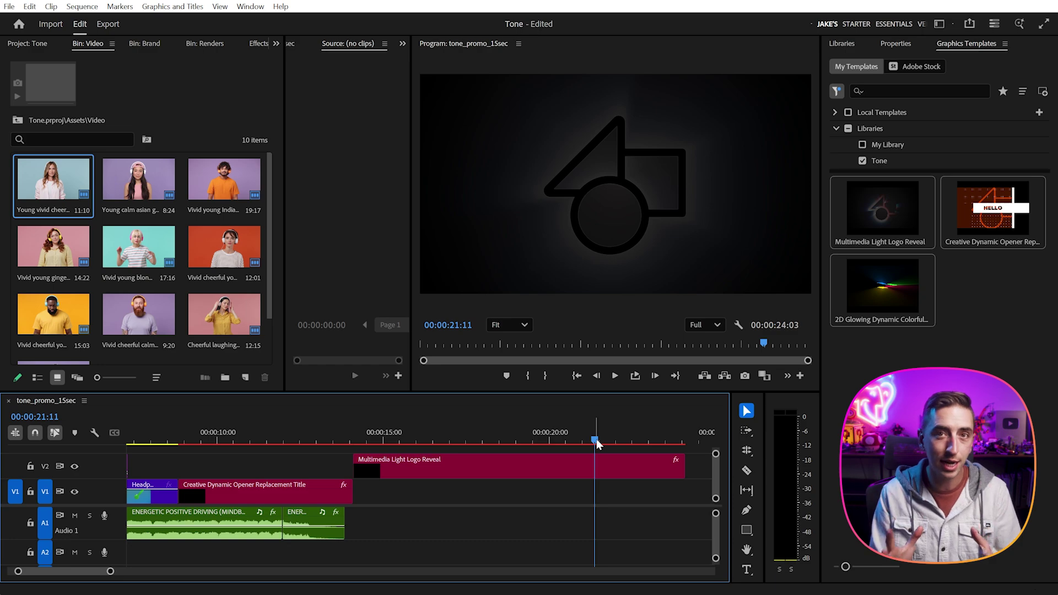
# Trim the logo reveal clip's end to 00:00:16:20 and move the clip so it ends at 00:00:15:00.
pyautogui.moveTo(684, 466); pyautogui.dragTo(627, 466)
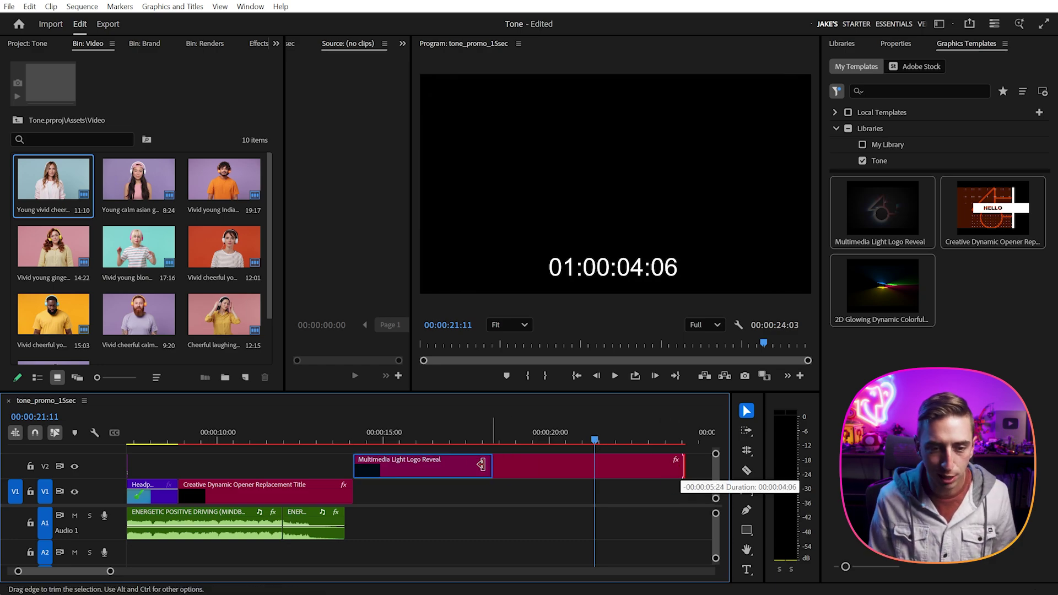
pyautogui.moveTo(432, 468); pyautogui.dragTo(433, 468)
pyautogui.click(384, 435)
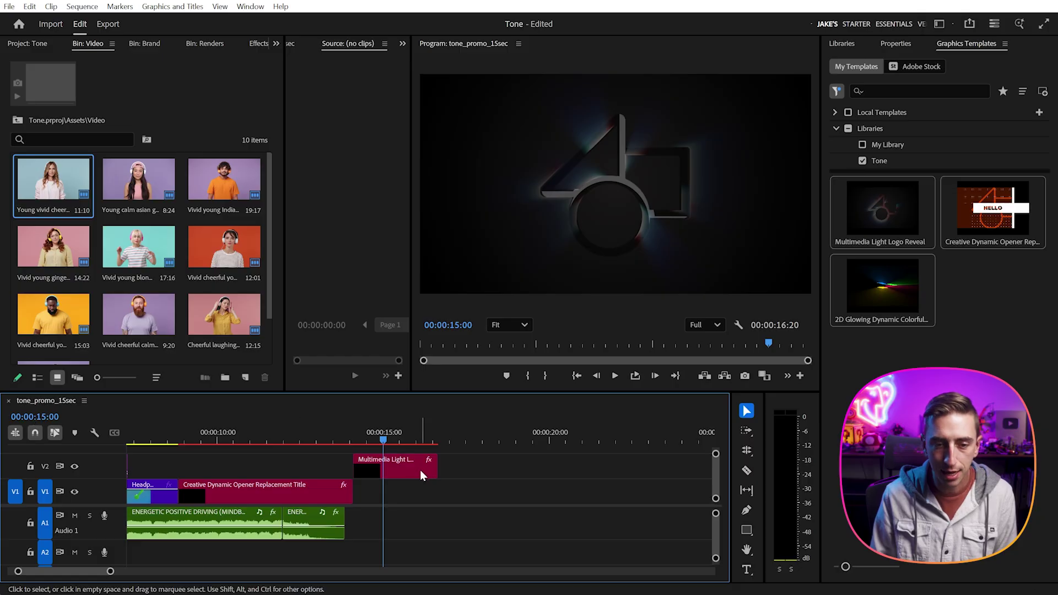
pyautogui.moveTo(420, 469); pyautogui.dragTo(372, 478)
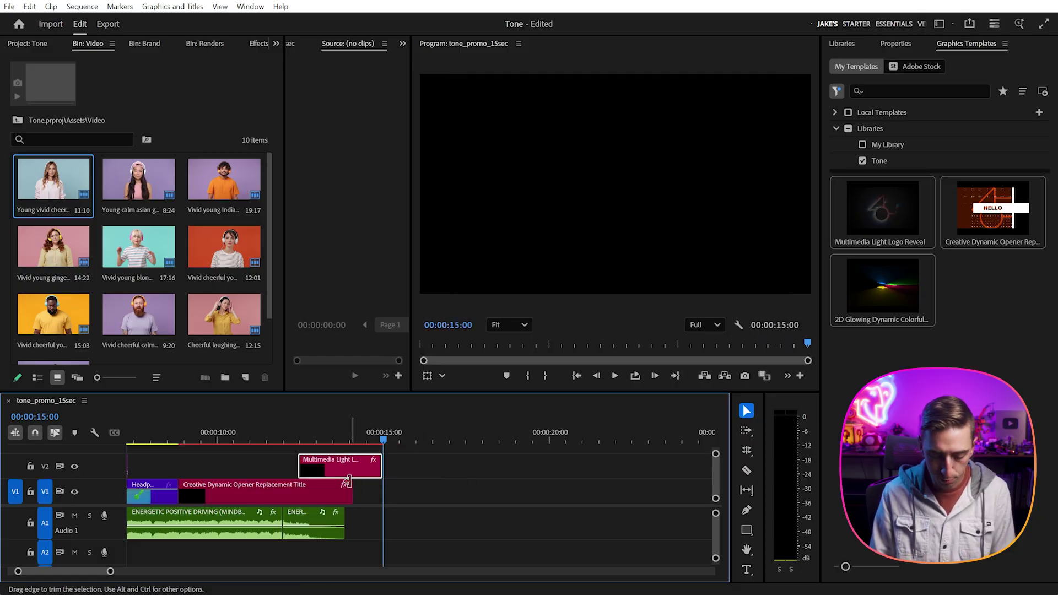
# Play the last title from 00:00:10:00 to find where the logo reveal should begin.
pyautogui.scroll(5, 347, 481)
pyautogui.write('1000')
pyautogui.press('Return')
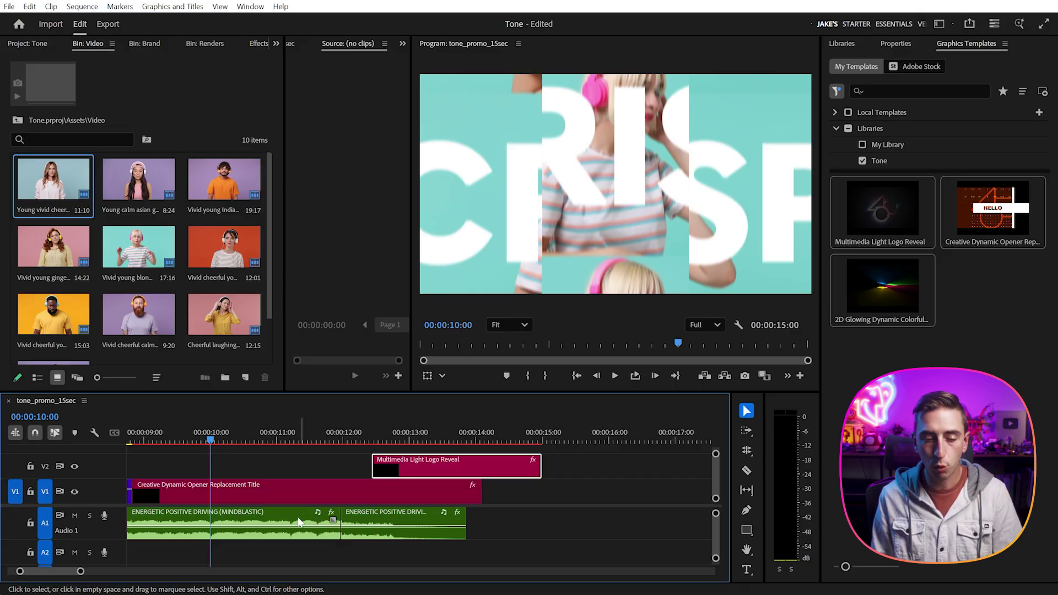
pyautogui.press('space')
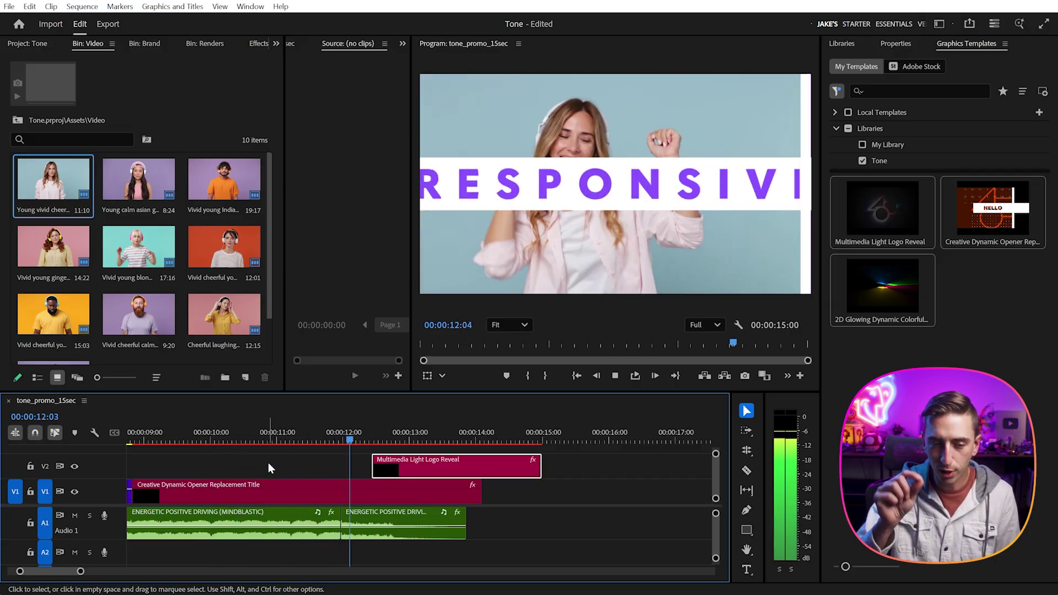
# Position the playhead at 00:00:11:06 and extend the logo reveal clip's start back to about 00:00:10:17.
pyautogui.click(291, 434)
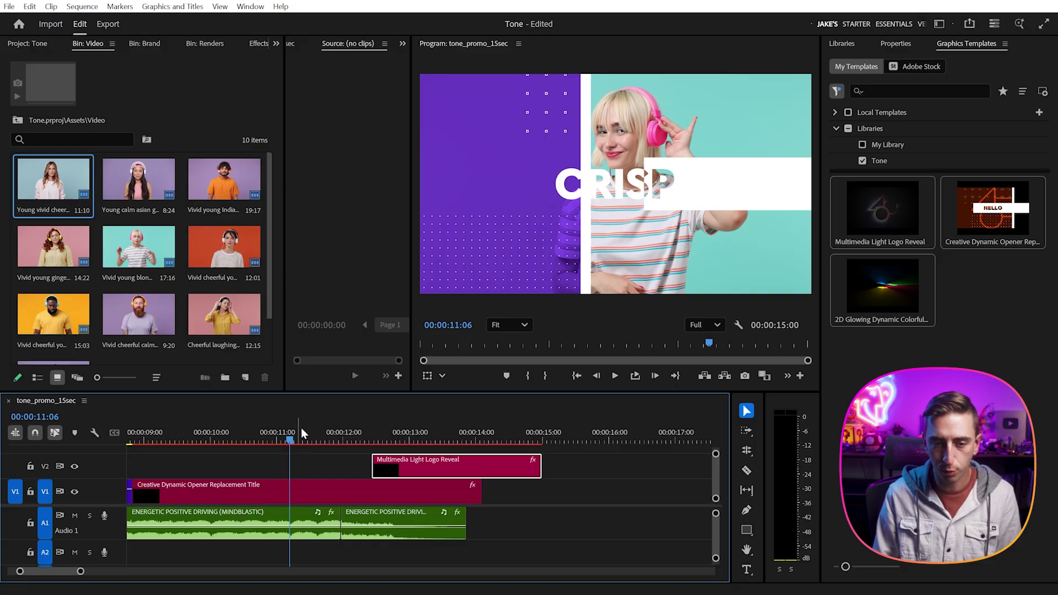
pyautogui.moveTo(373, 473); pyautogui.dragTo(250, 467)
pyautogui.click(246, 468)
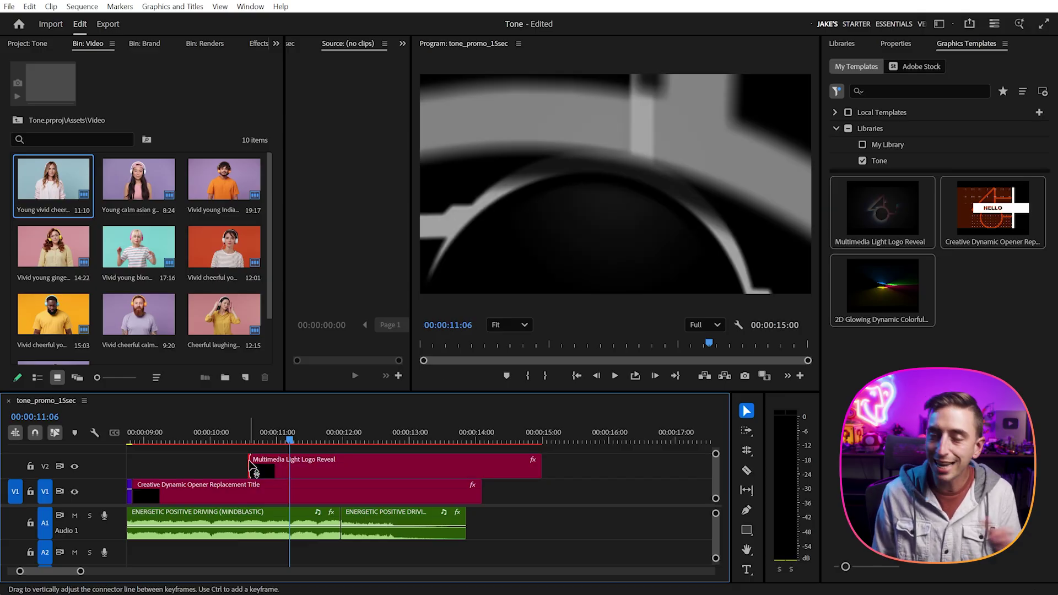
# Split the logo reveal clip at 00:00:11:06 and delete the short piece before the cut.
pyautogui.press('c')
pyautogui.click(289, 467)
pyautogui.press('v')
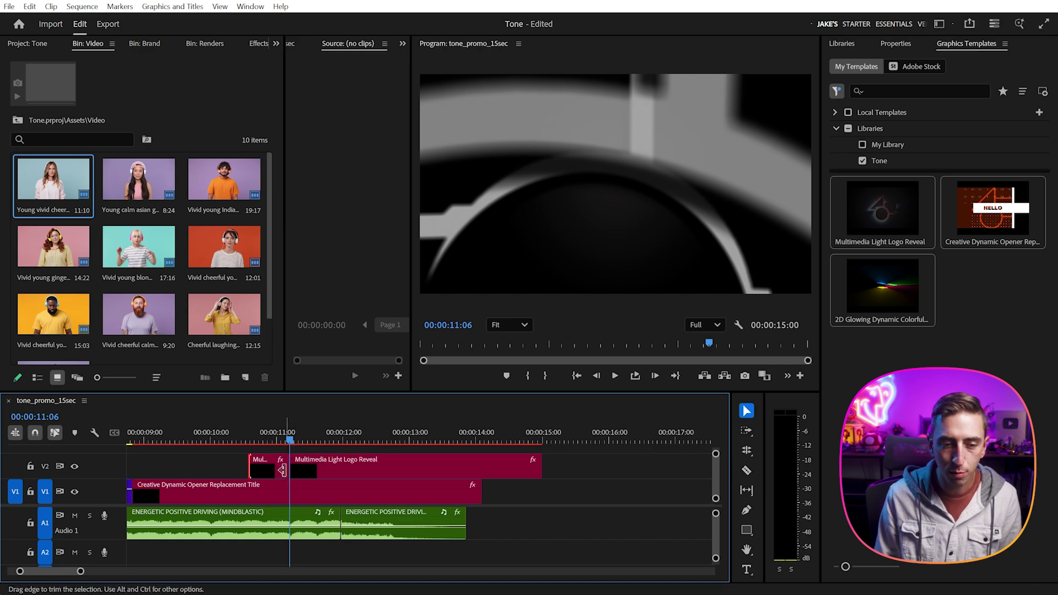
pyautogui.click(281, 473)
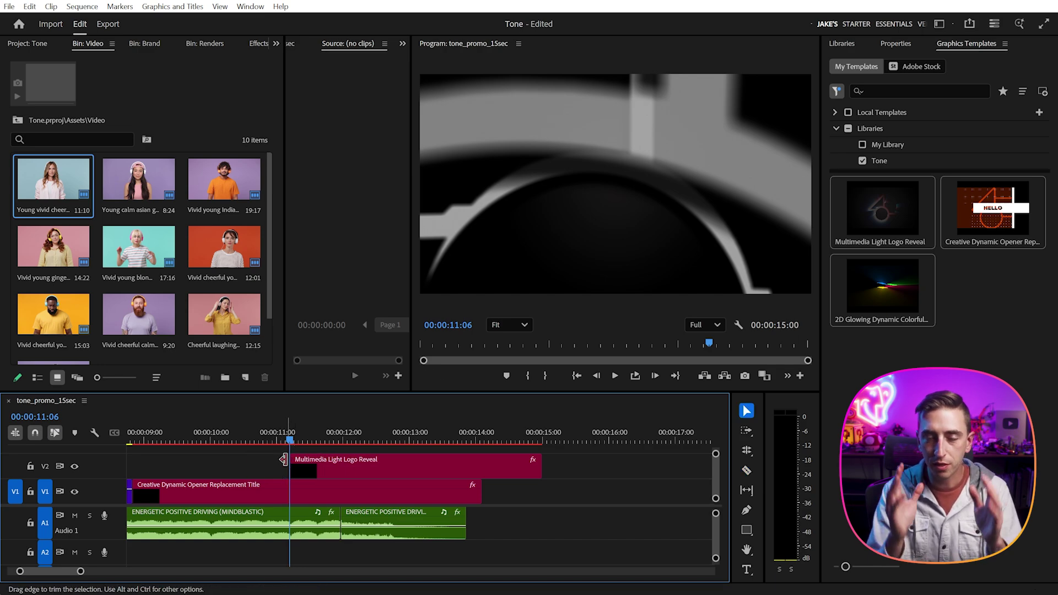
# Replace the logo reveal template's logo media with tone-logo-color.png from the Brand bin.
pyautogui.click(292, 465)
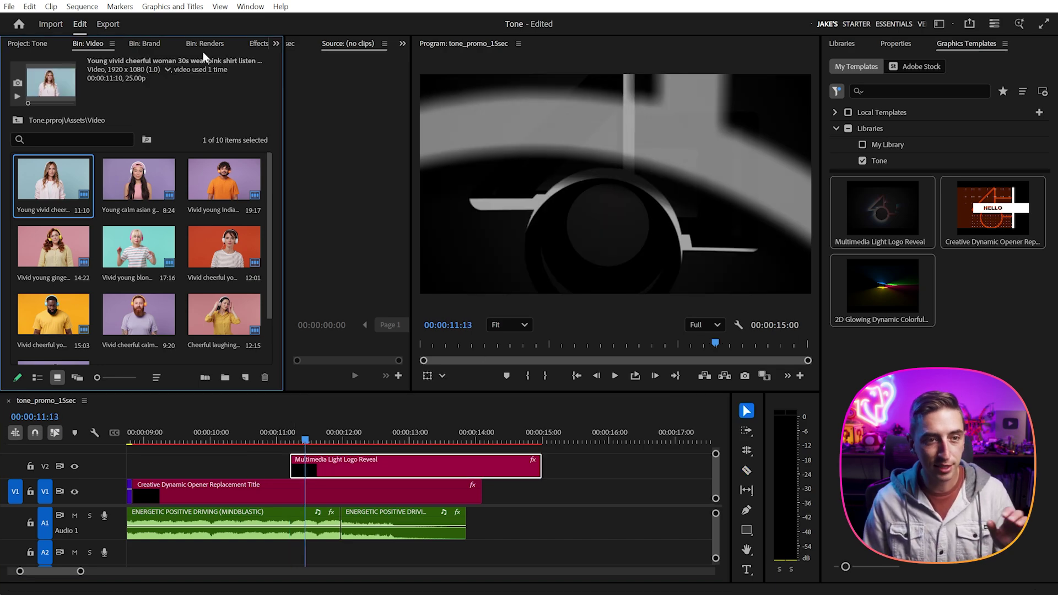
pyautogui.click(147, 44)
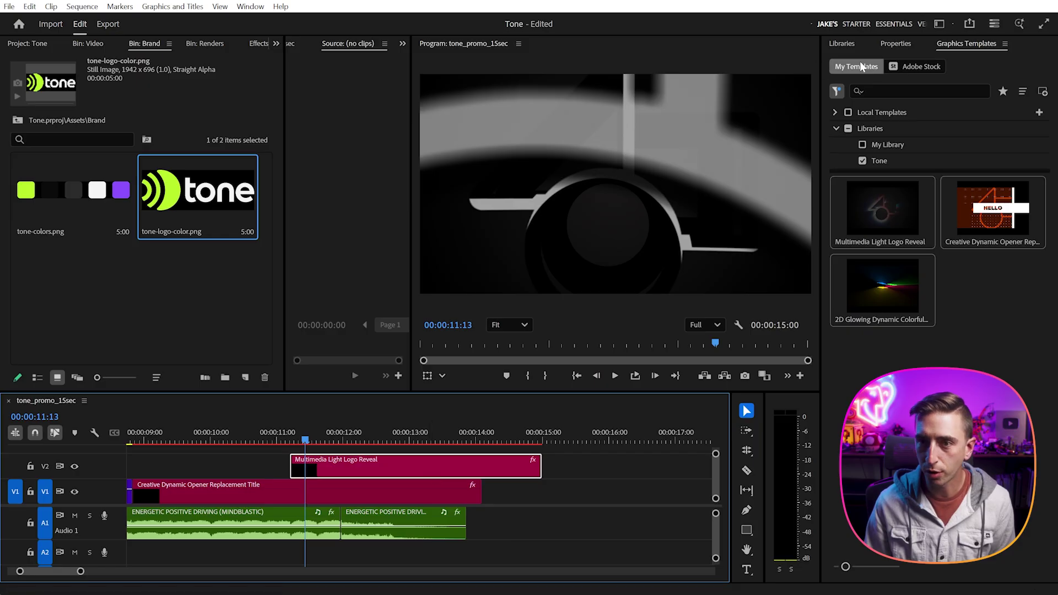
pyautogui.click(896, 43)
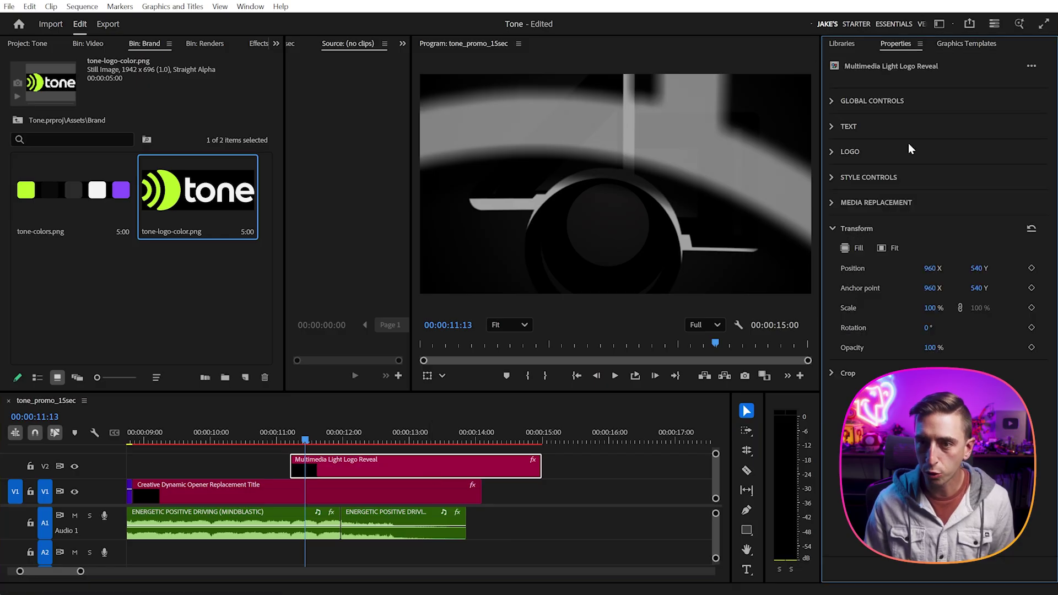
pyautogui.click(832, 151)
pyautogui.click(182, 204)
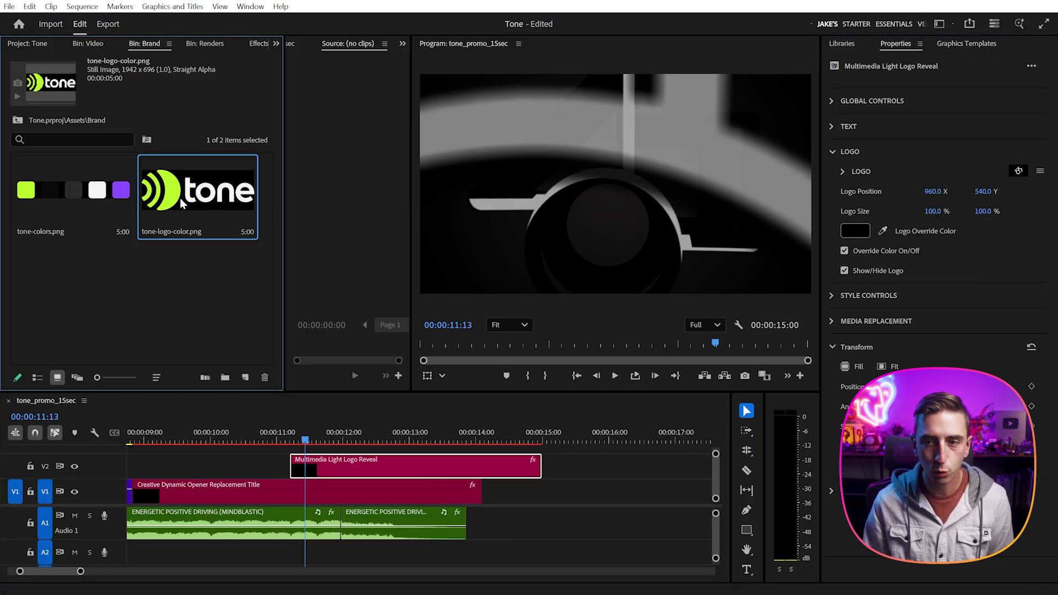
pyautogui.moveTo(921, 192); pyautogui.dragTo(904, 176)
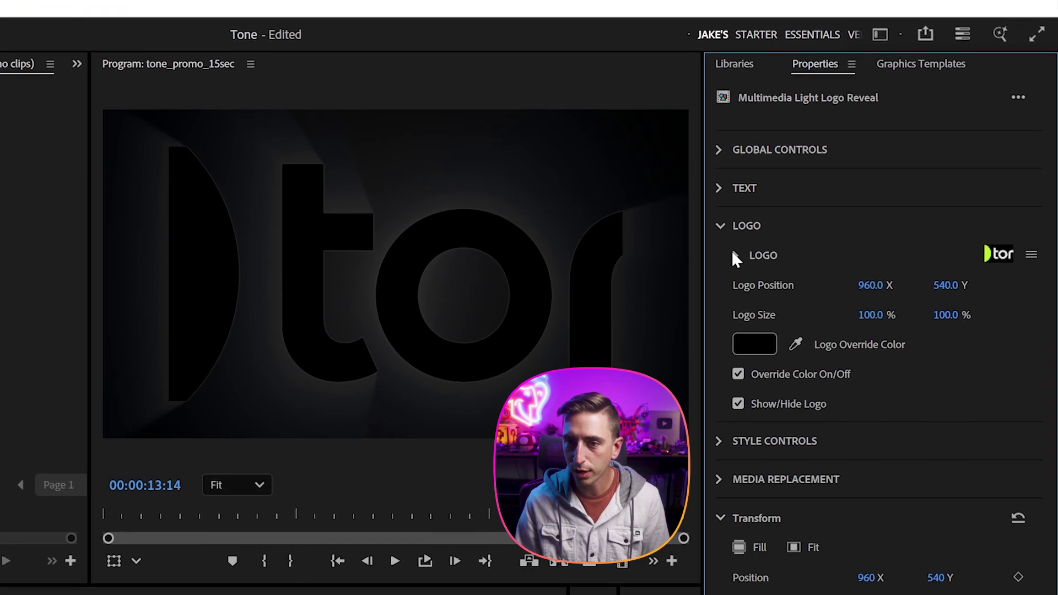
# Scale the tone logo media inside the logo reveal template to 61%.
pyautogui.click(735, 255)
pyautogui.moveTo(882, 527); pyautogui.dragTo(716, 535)
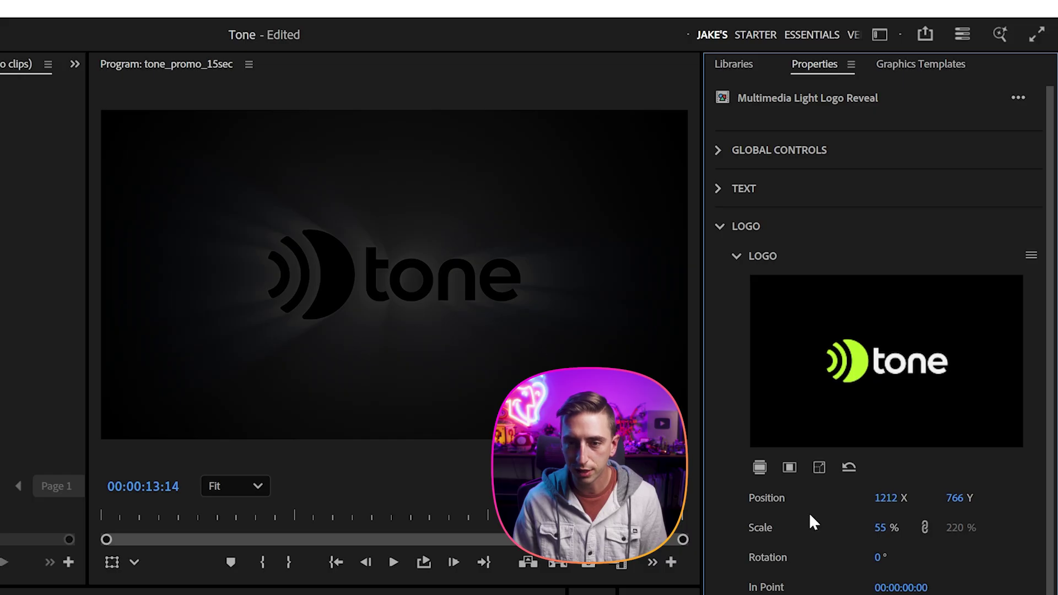
pyautogui.moveTo(888, 532); pyautogui.dragTo(898, 531)
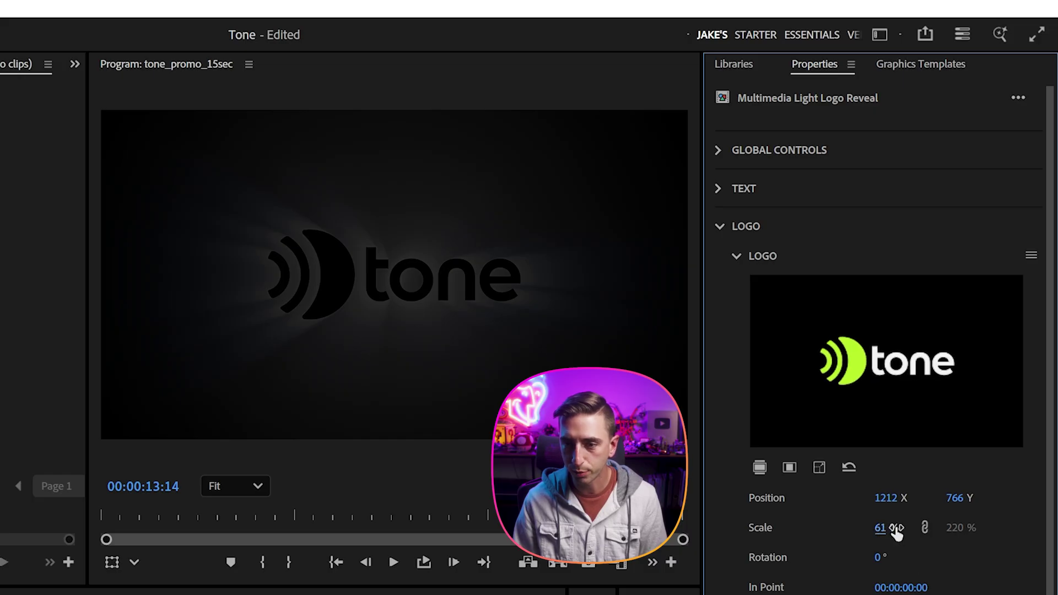
# Turn off the logo override color and the background grain in the Multimedia Light Logo Reveal template.
pyautogui.click(737, 256)
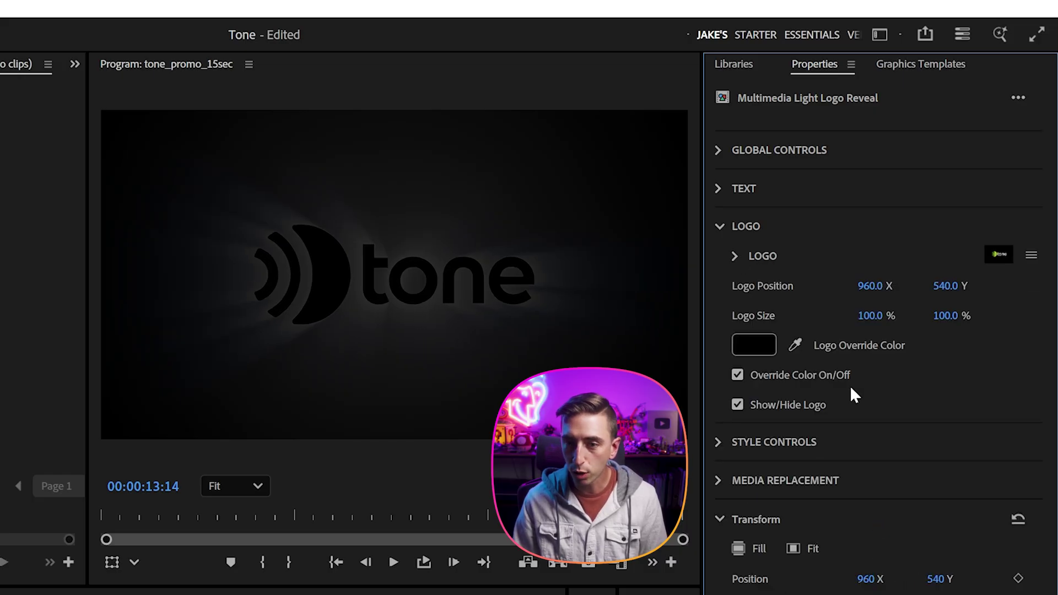
pyautogui.click(775, 376)
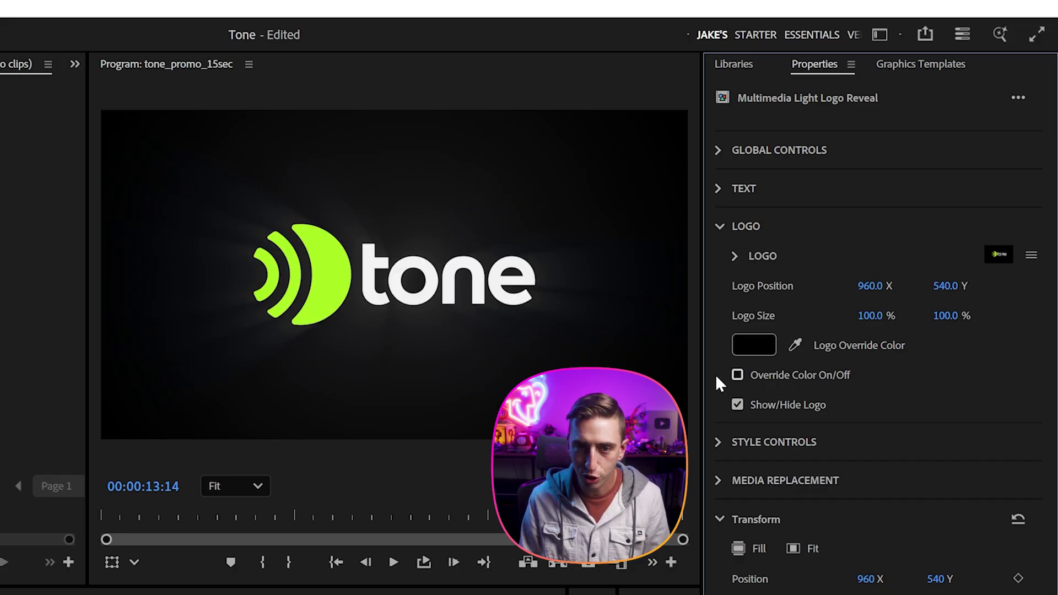
pyautogui.click(719, 445)
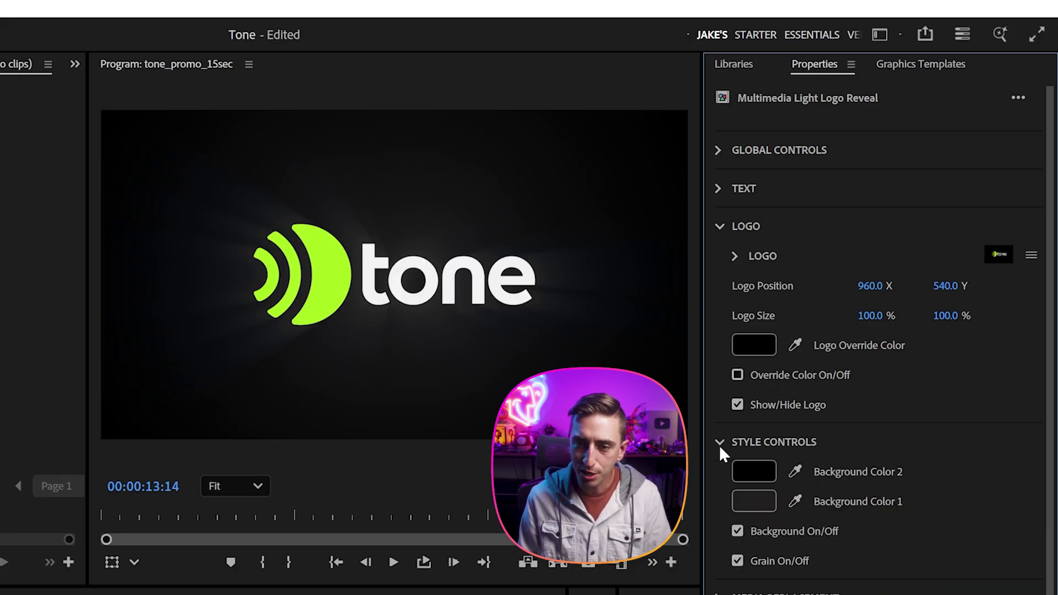
pyautogui.click(737, 561)
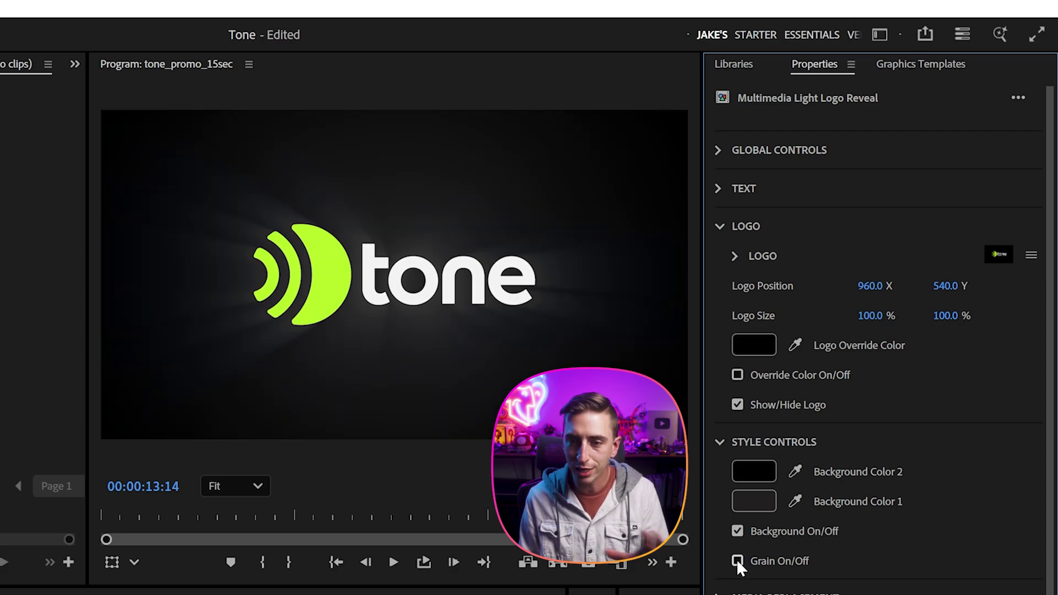
pyautogui.click(719, 443)
pyautogui.click(719, 227)
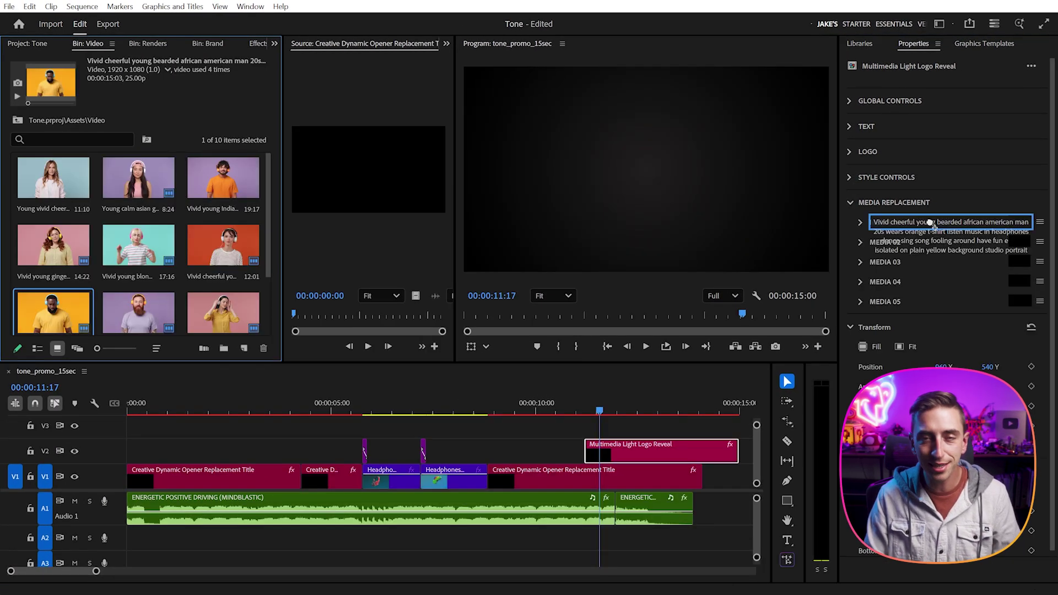
# Fill Media 01 to Media 05 of the logo reveal template with headphone clips from the Video bin and preview at 00:00:11:25.
pyautogui.moveTo(889, 257); pyautogui.dragTo(889, 305)
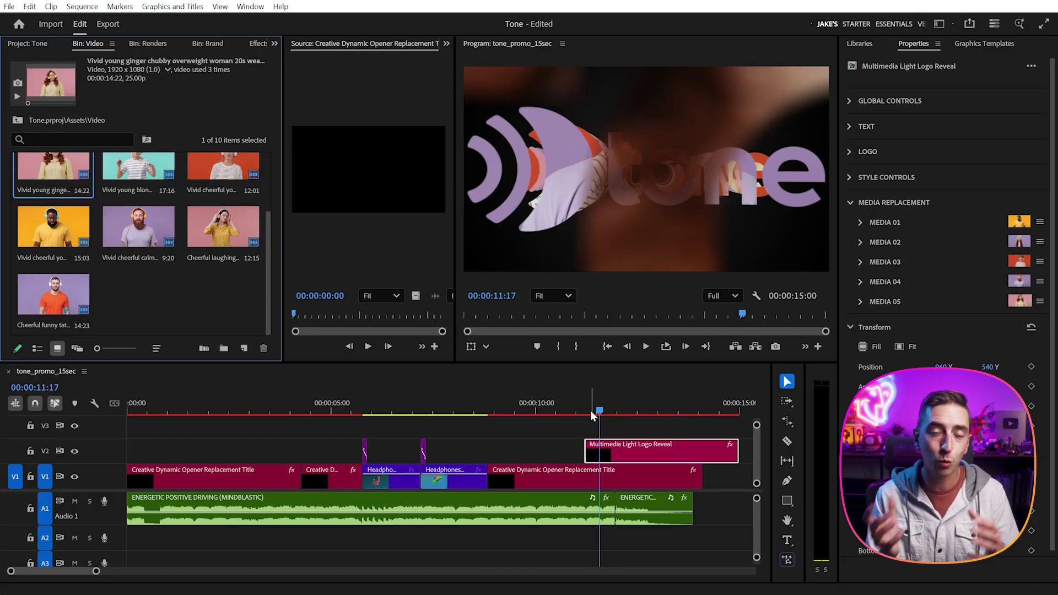
pyautogui.click(610, 412)
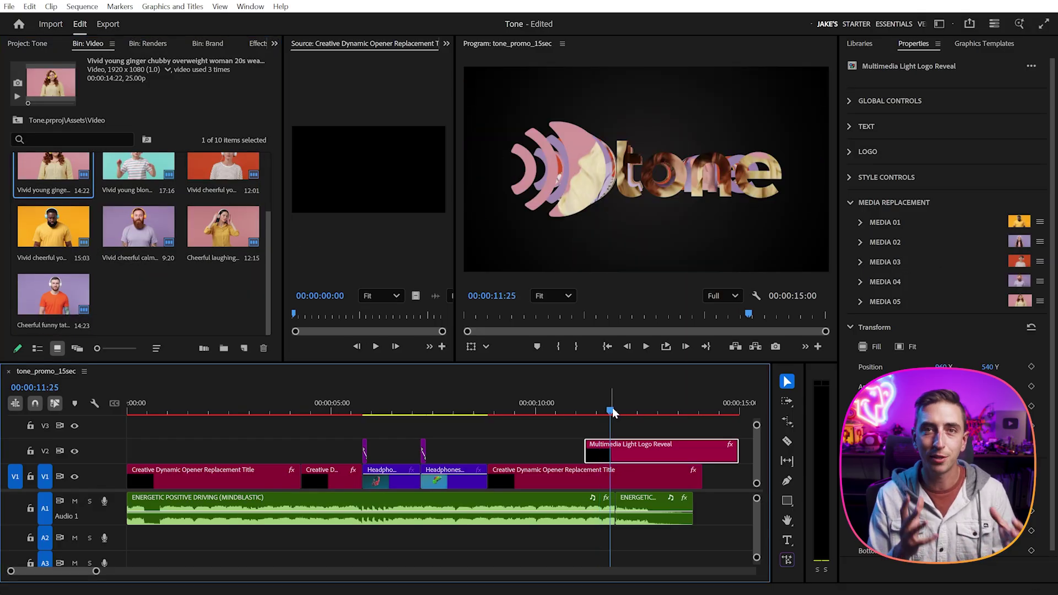
pyautogui.click(860, 302)
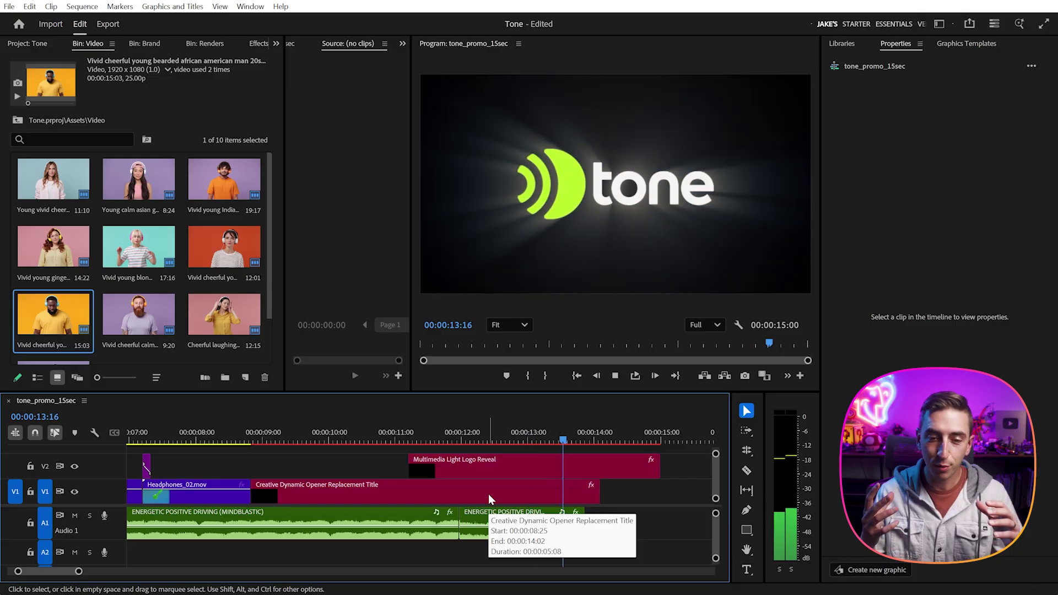
# Trim the end of the last Creative Dynamic Opener title clip back to just past the logo reveal's start.
pyautogui.click(488, 494)
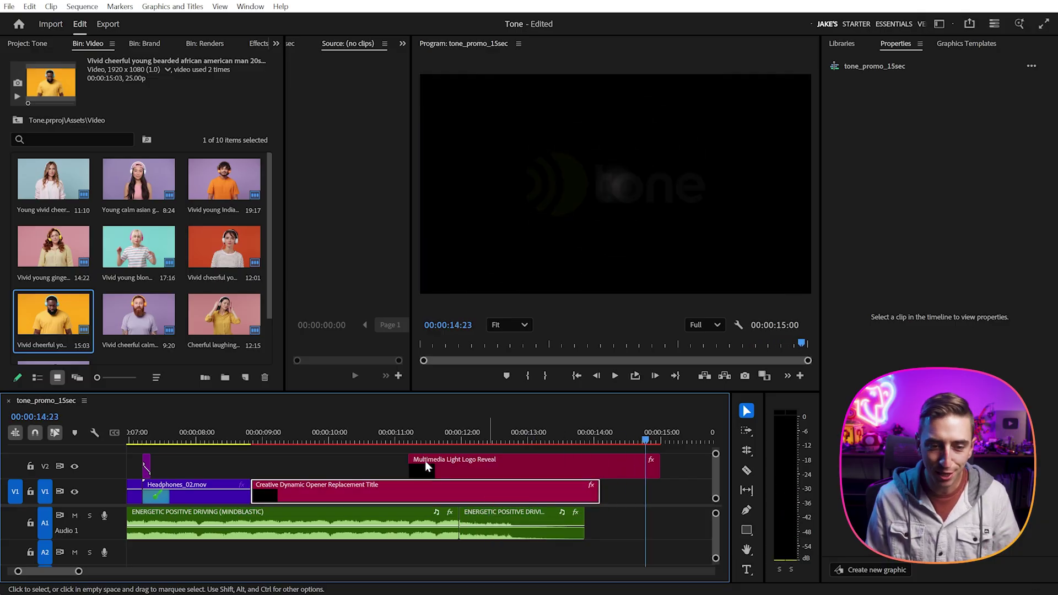
pyautogui.click(386, 439)
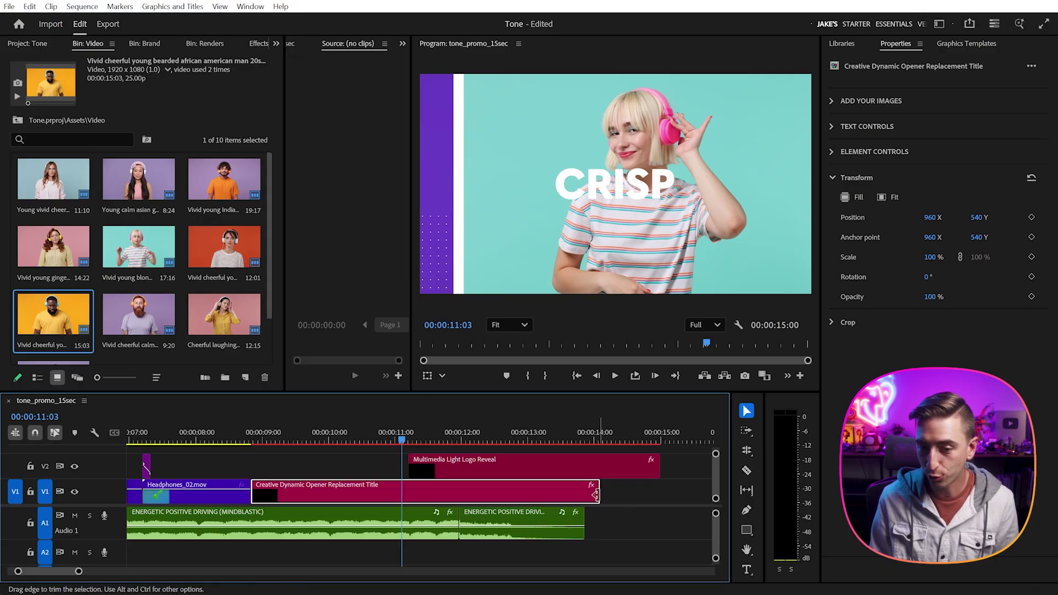
pyautogui.moveTo(596, 495); pyautogui.dragTo(414, 494)
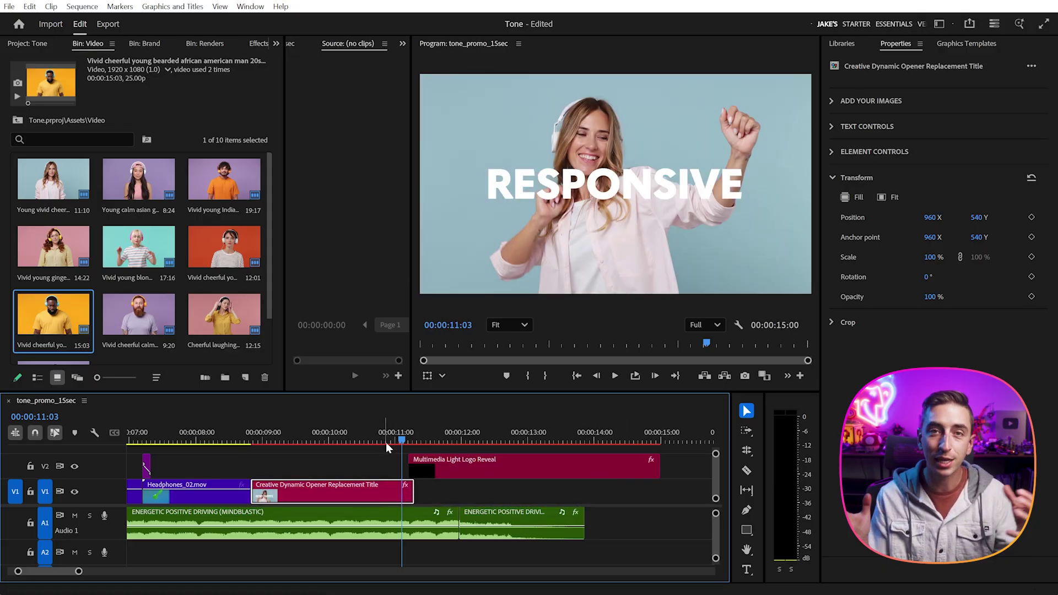
# Play the ending from the last opener title clip through the logo reveal and check the sequence's end at 00:00:15:00.
pyautogui.click(251, 439)
pyautogui.press('space')
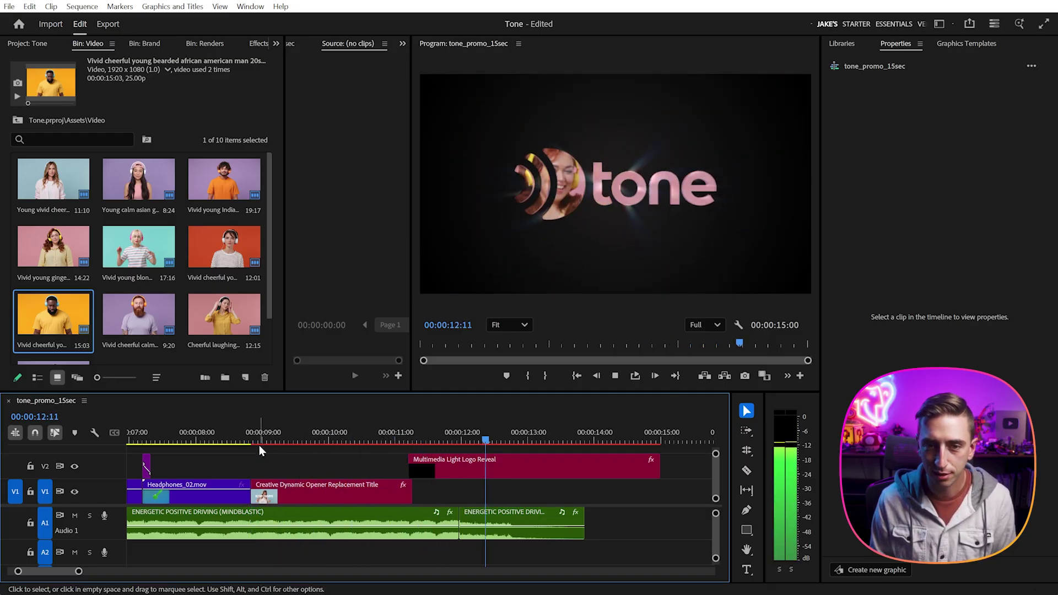
pyautogui.press('space')
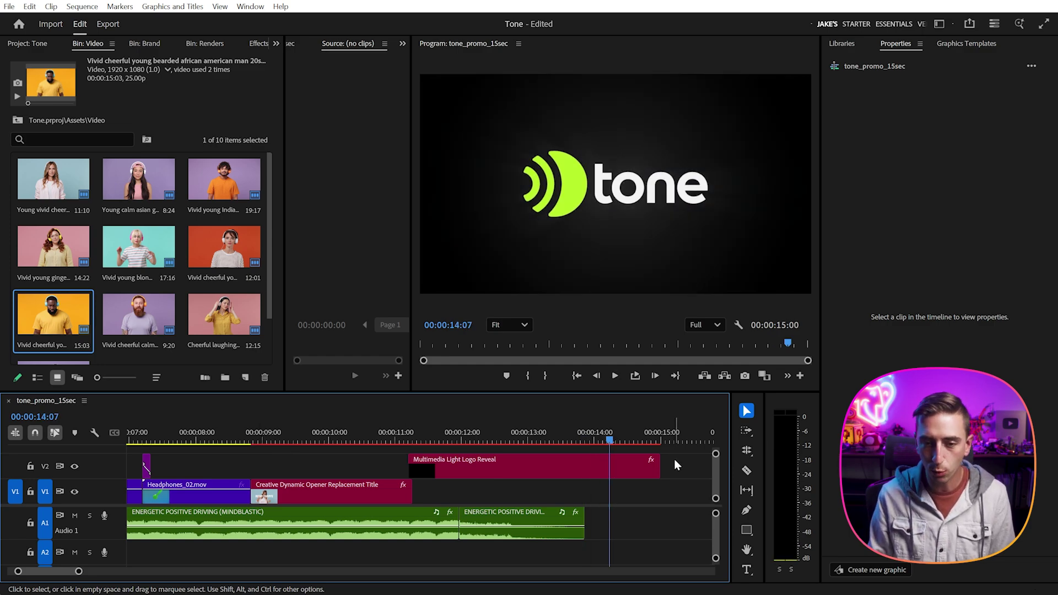
pyautogui.moveTo(654, 437); pyautogui.dragTo(660, 439)
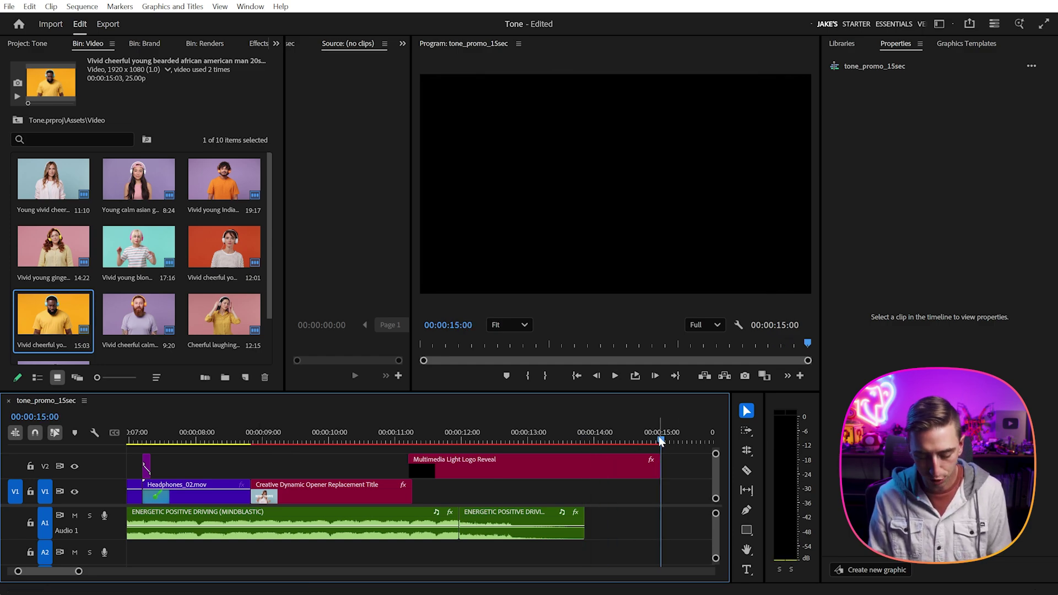
# Move the Multimedia Light Logo Reveal clip down from V2 to V1.
pyautogui.press('\\')
pyautogui.click(590, 469)
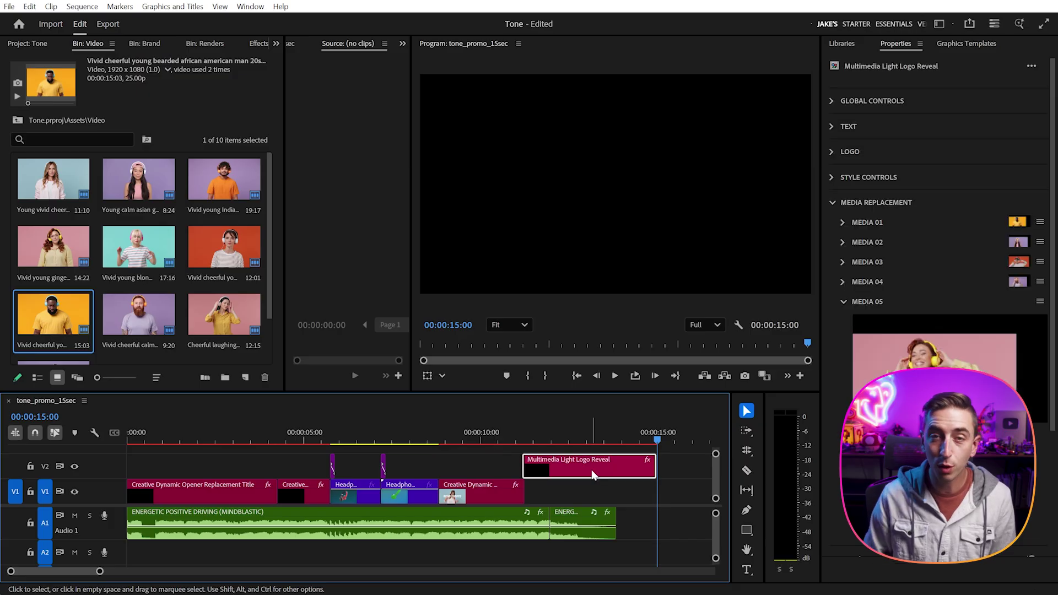
pyautogui.hotkey('alt', 'Down')
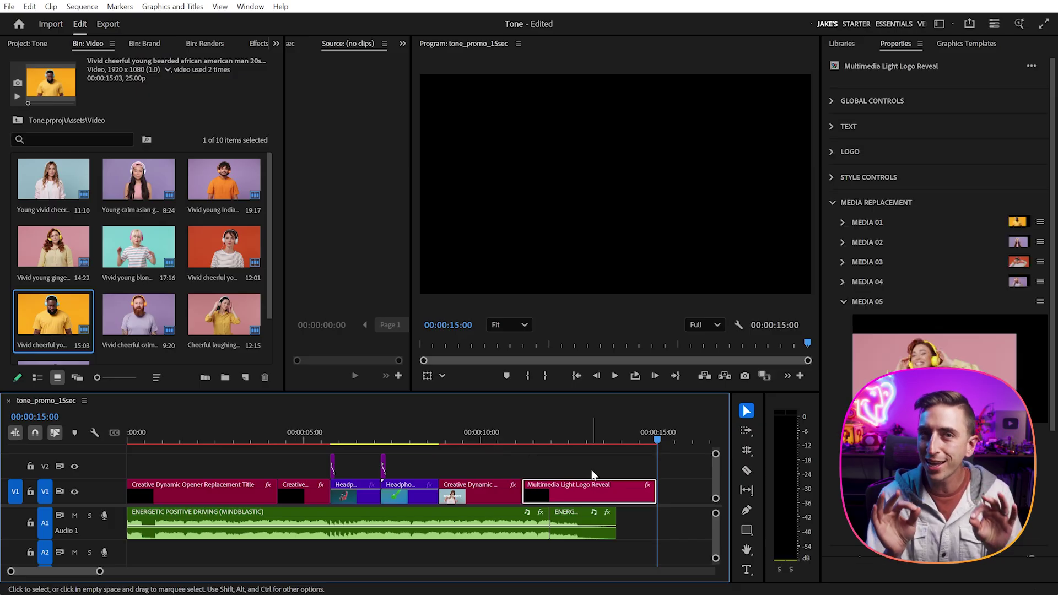
# Add the 2D Glowing Dynamic Colorful Shapes template to V2 at the start of the sequence.
pyautogui.click(968, 46)
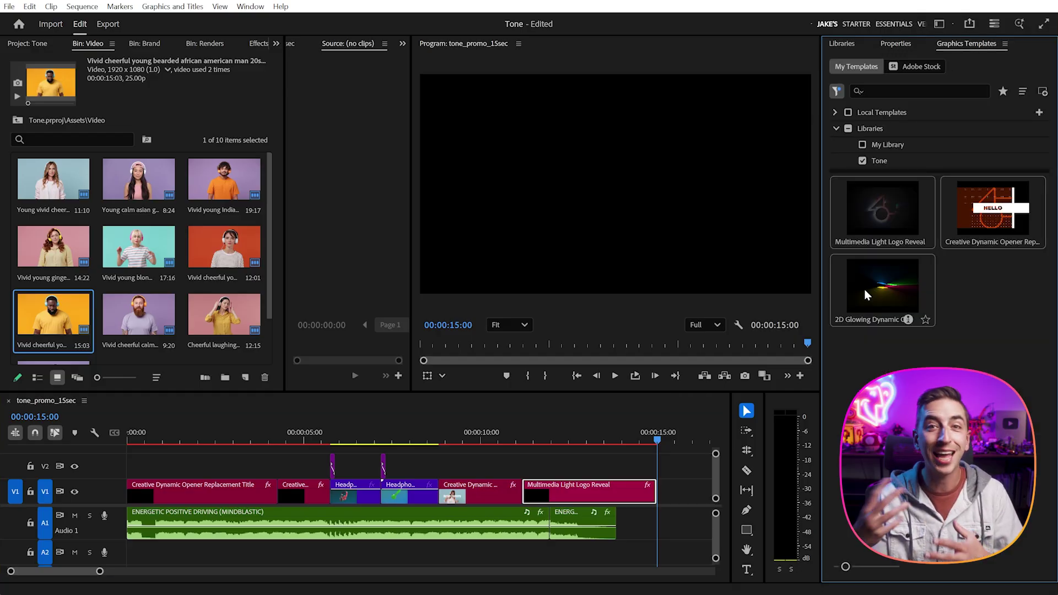
pyautogui.click(425, 404)
pyautogui.press('Home')
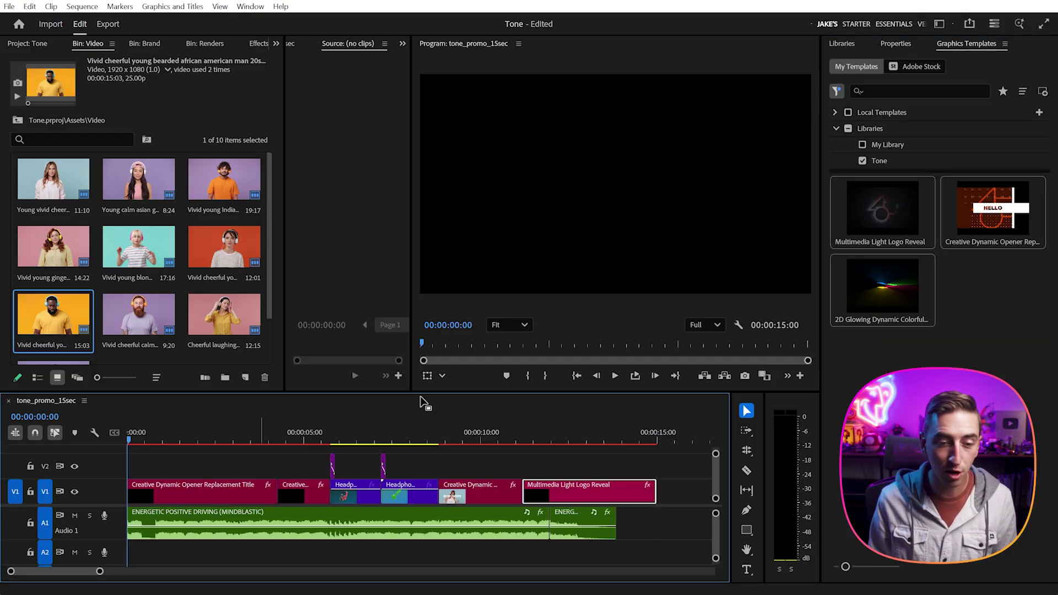
pyautogui.click(887, 285)
pyautogui.moveTo(135, 465); pyautogui.dragTo(135, 464)
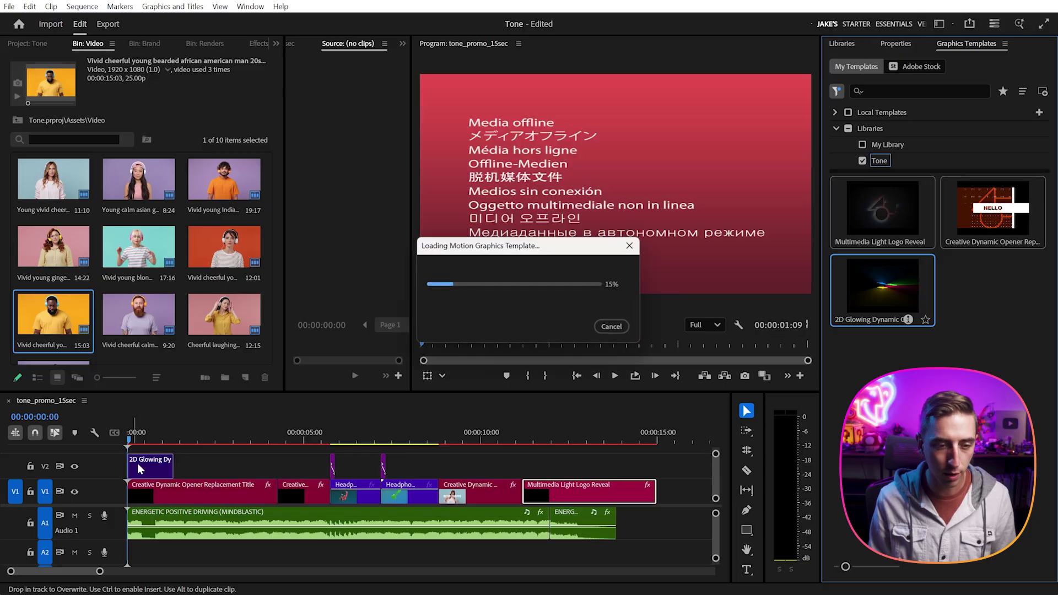
# Preview the glowing shapes at 00:00:00:11 and set their Rich Glow to 0.
pyautogui.press('=')
pyautogui.press('=')
pyautogui.press('=')
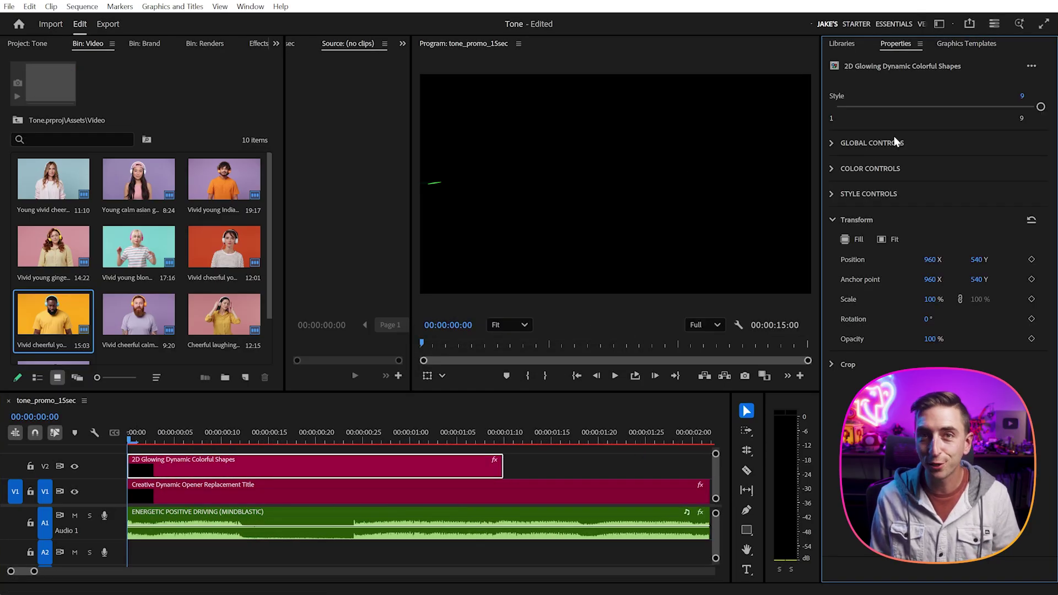
pyautogui.click(832, 194)
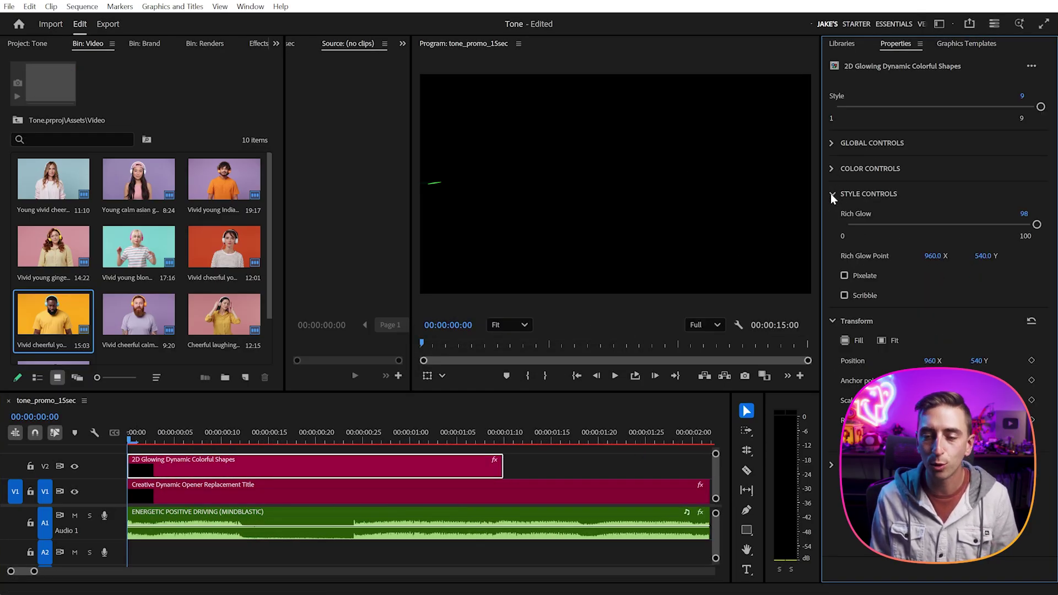
pyautogui.click(231, 439)
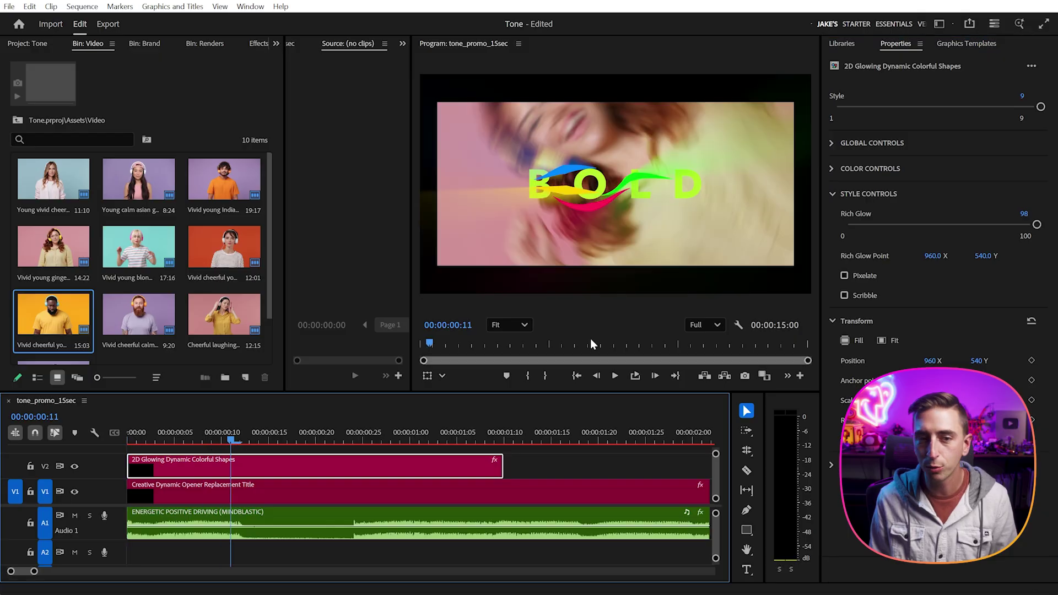
pyautogui.moveTo(881, 225); pyautogui.dragTo(938, 225)
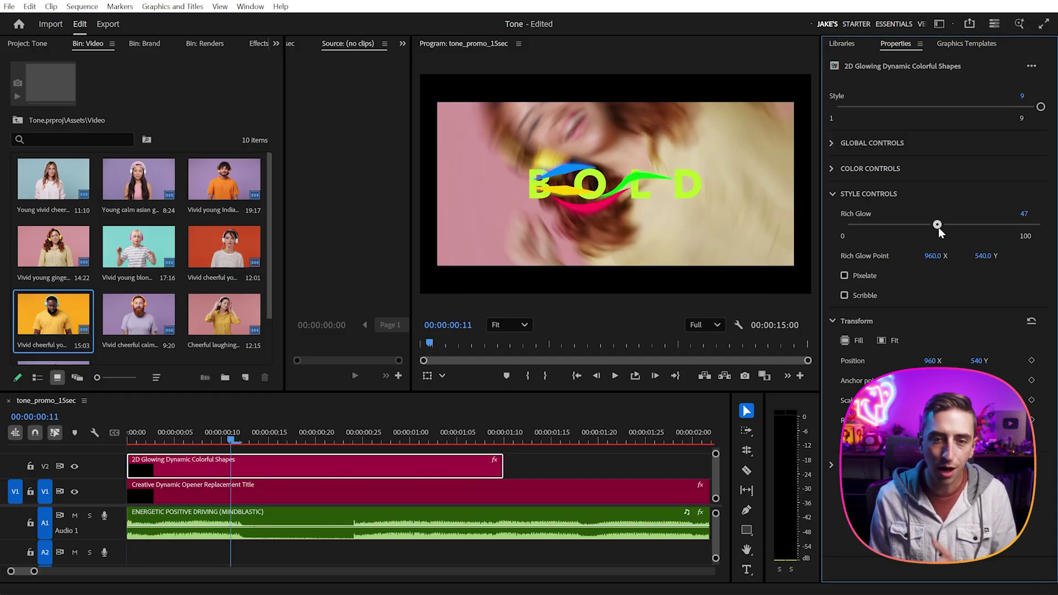
pyautogui.moveTo(784, 225); pyautogui.dragTo(782, 224)
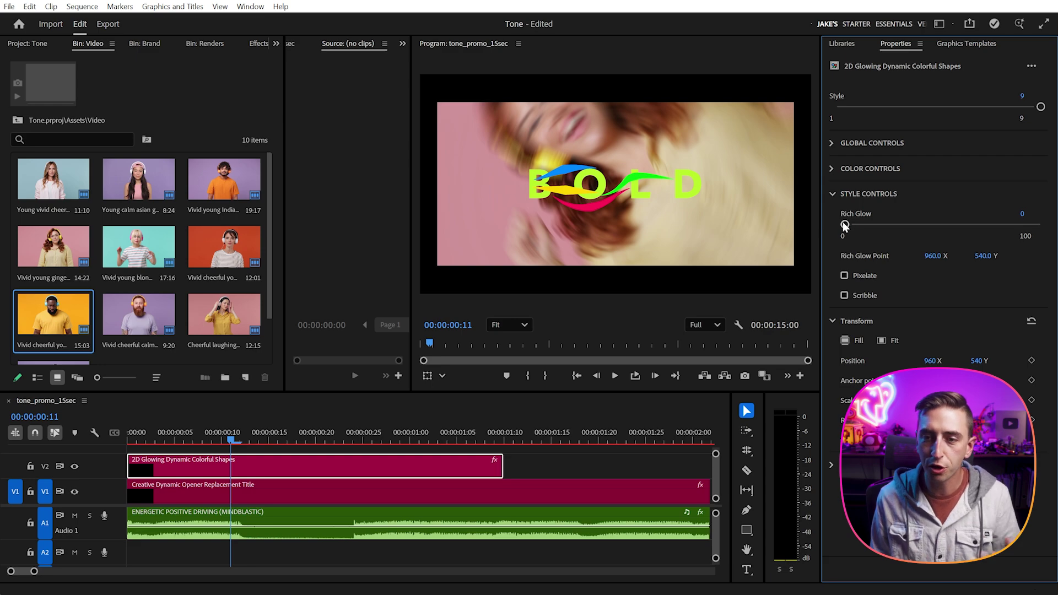
# Recolor the glowing shapes with the Tone brand colors and set their Style to 2.
pyautogui.click(834, 193)
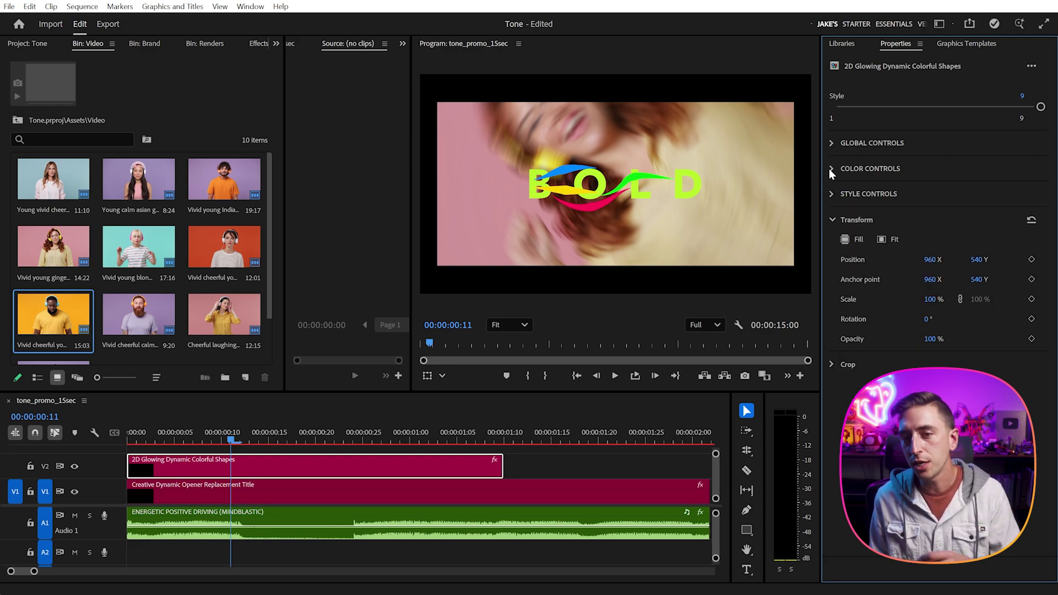
pyautogui.click(832, 169)
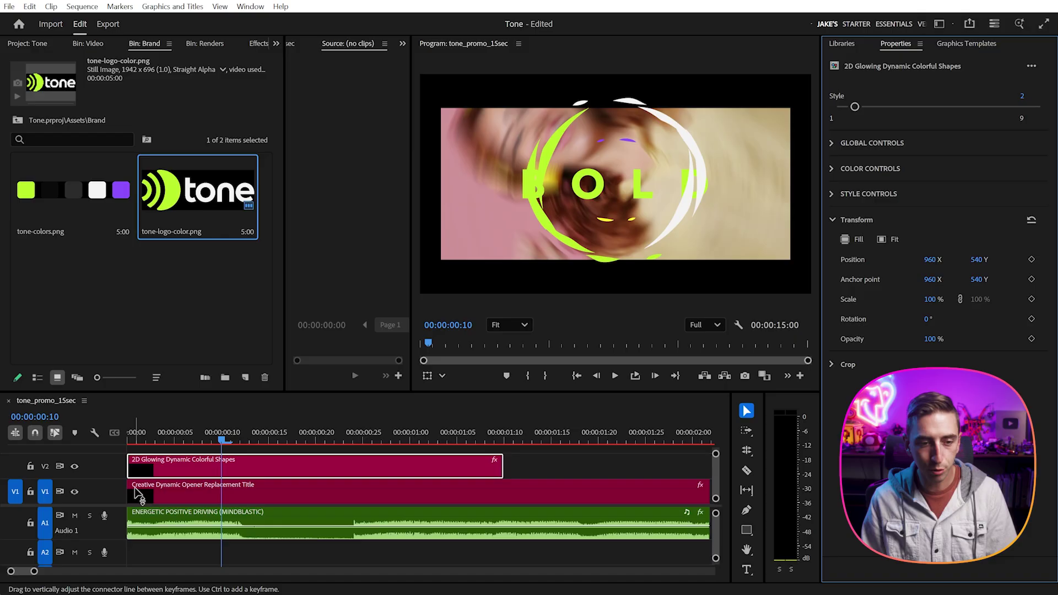
# Play the sequence from 00:00:00:03 to review the shapes over the opening title.
pyautogui.click(153, 433)
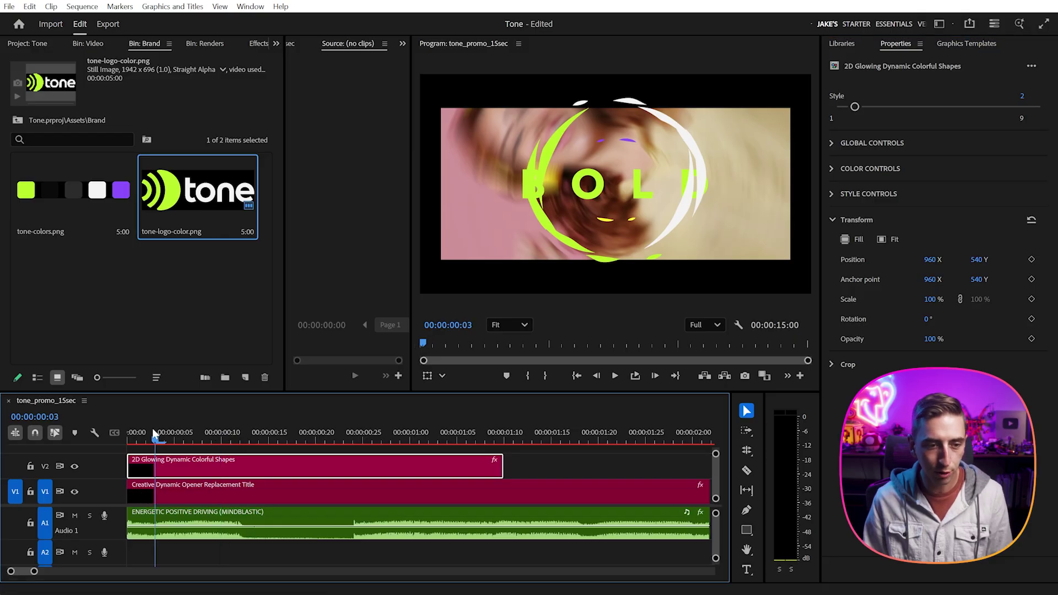
pyautogui.press('space')
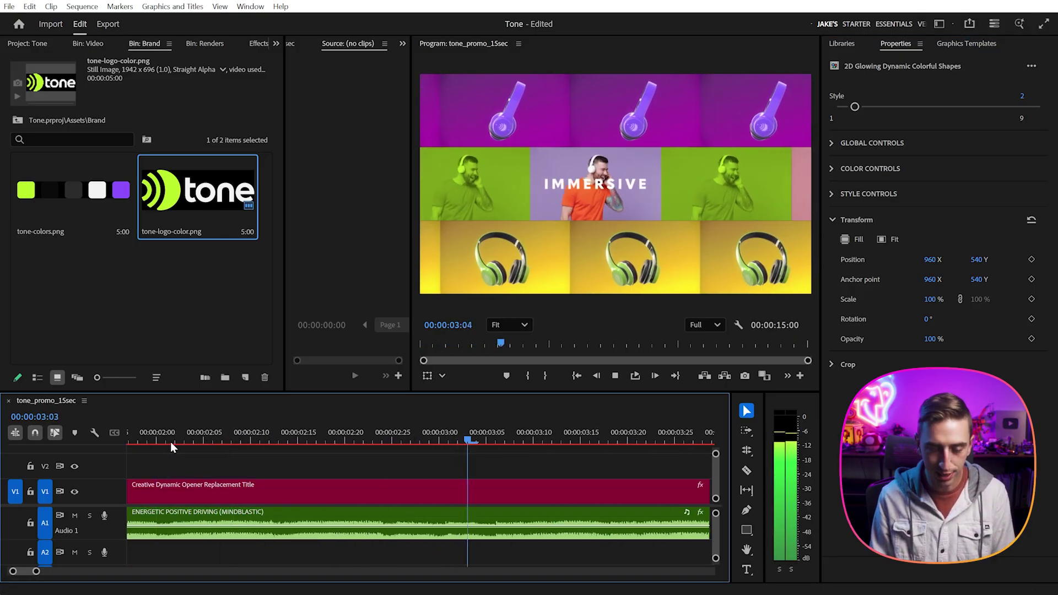
# Duplicate the glowing shapes clip along V2 over the next cut, to about 00:00:05:14.
pyautogui.press('-')
pyautogui.press('-')
pyautogui.press('-')
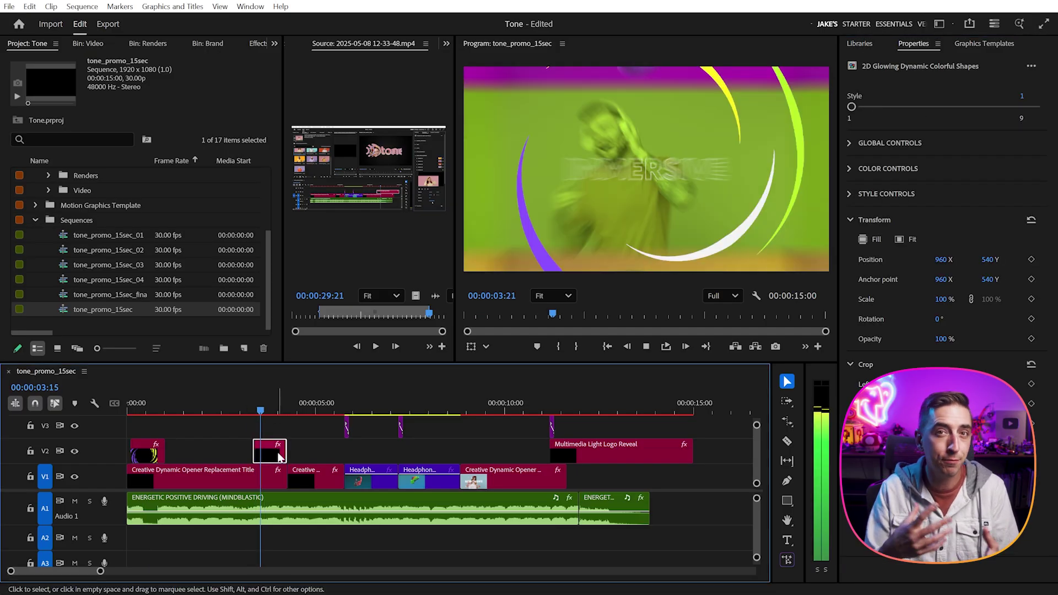
pyautogui.moveTo(279, 456); pyautogui.dragTo(331, 455)
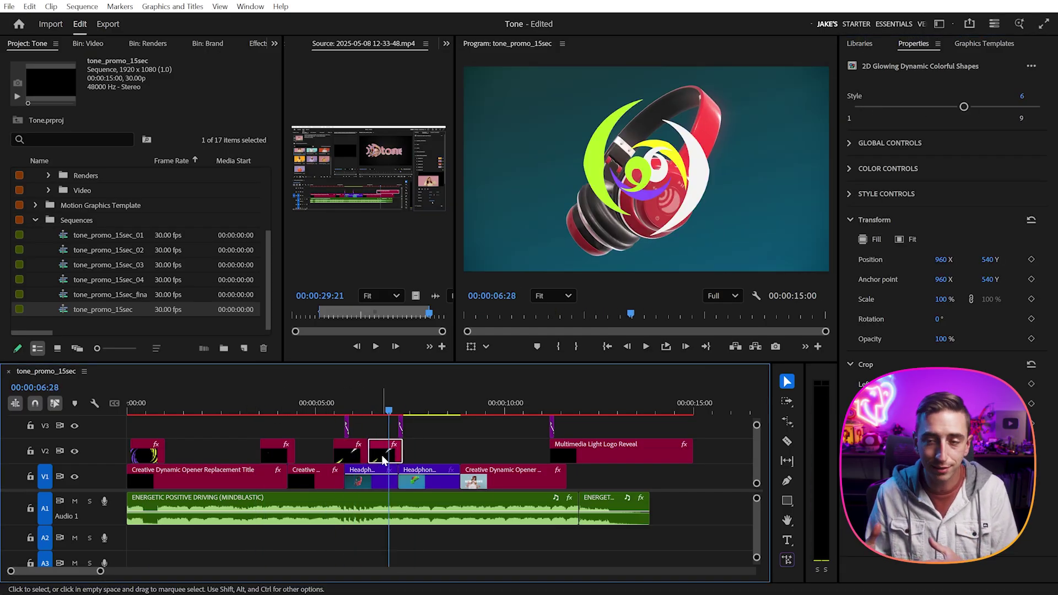
# Set the shapes clip over the first headphone render to Style 1 and shift it to start at about 00:00:06:22.
pyautogui.moveTo(964, 106); pyautogui.dragTo(851, 107)
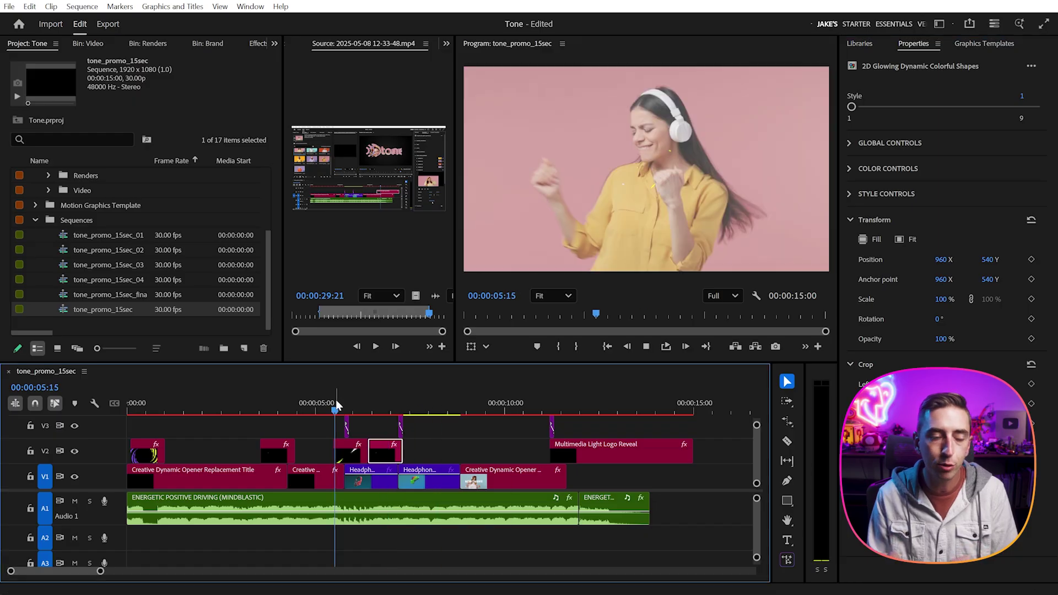
pyautogui.moveTo(383, 462); pyautogui.dragTo(396, 463)
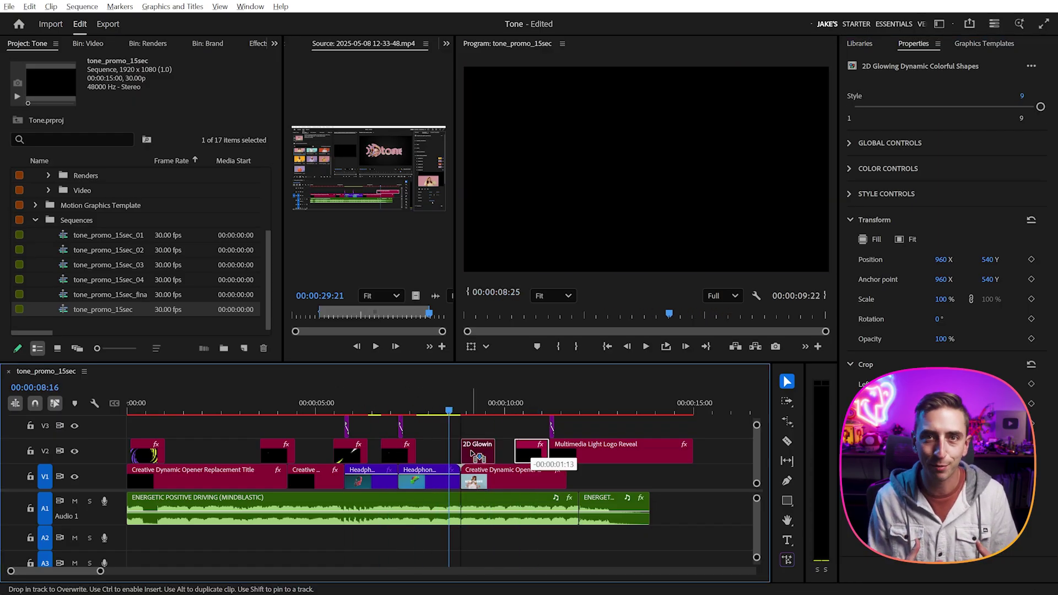
# Play back the later shapes and vary the Style of the V2 copies, using 6 for the one over the headphone renders.
pyautogui.click(452, 411)
pyautogui.press('space')
pyautogui.click(277, 451)
pyautogui.moveTo(937, 107); pyautogui.dragTo(897, 108)
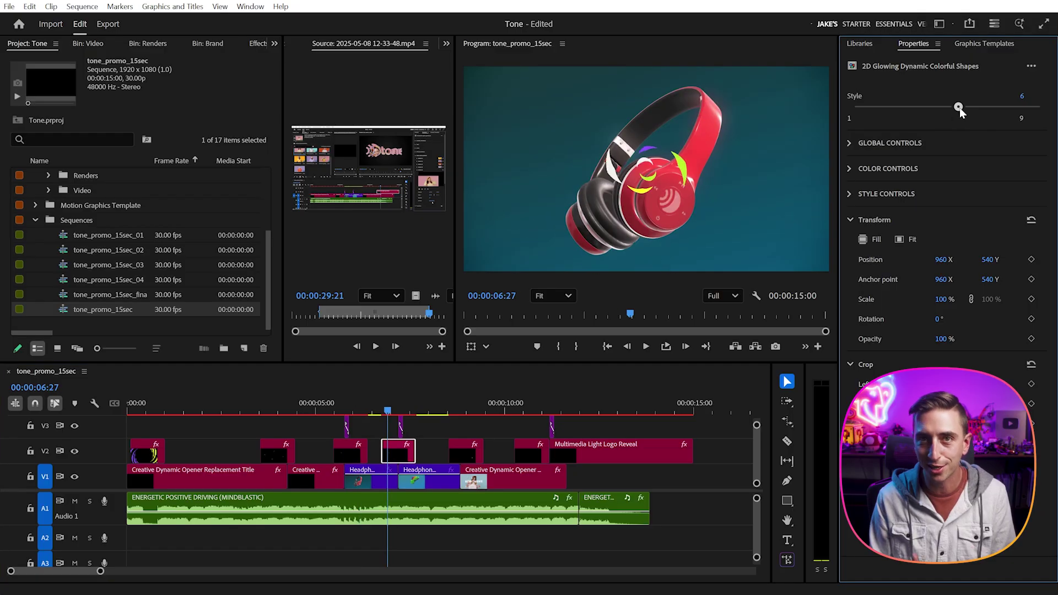
pyautogui.click(336, 406)
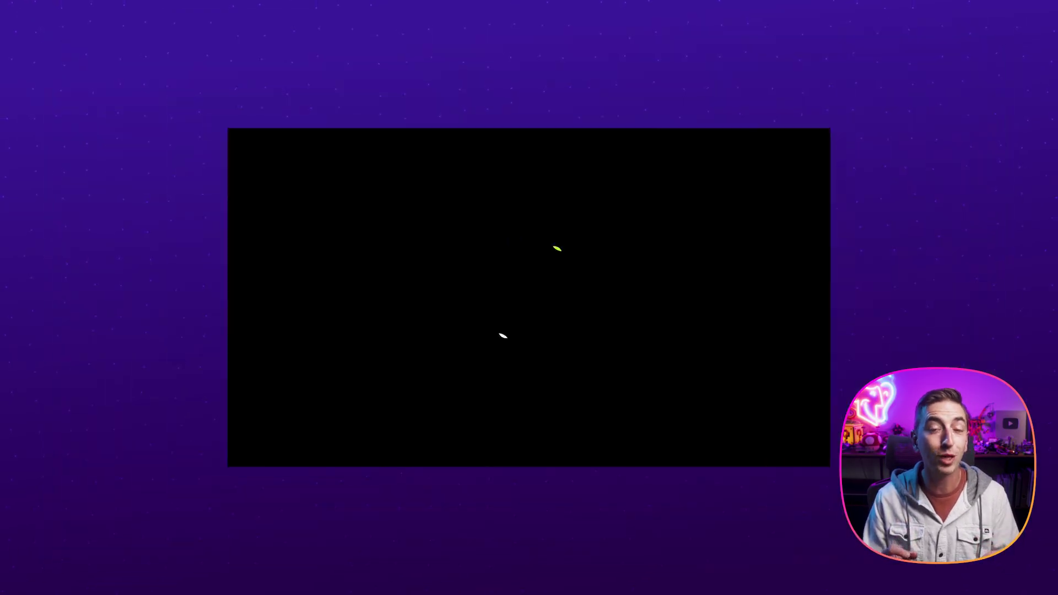